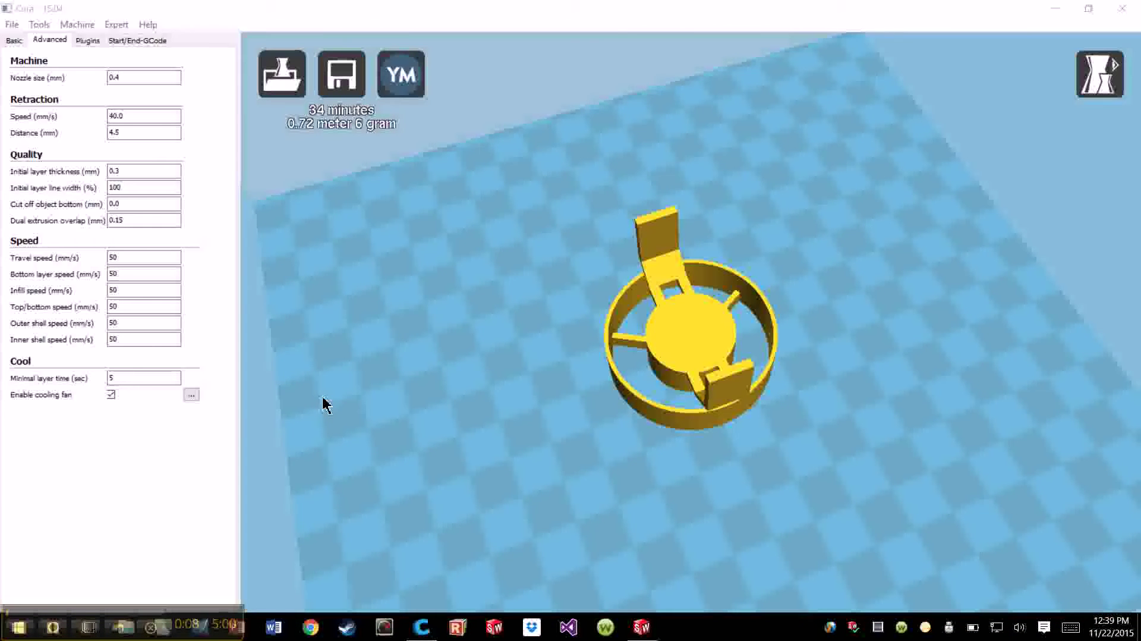
# Look over the basic and advanced print settings and the ring model on the build platform
pyautogui.moveTo(502, 376); pyautogui.dragTo(706, 441, button='right')
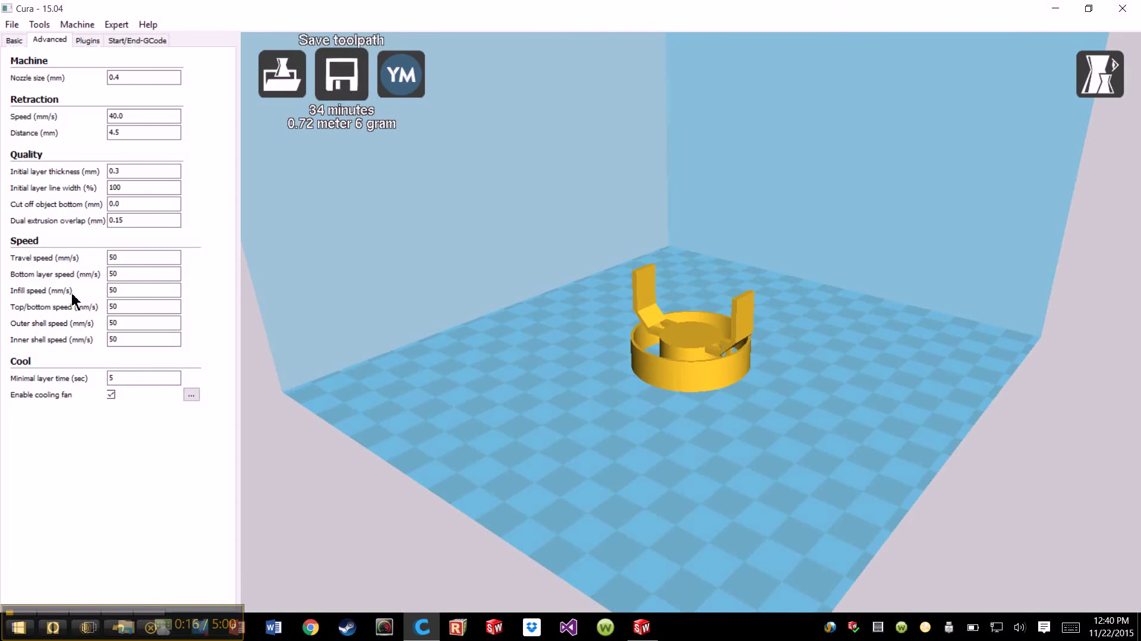
pyautogui.click(14, 40)
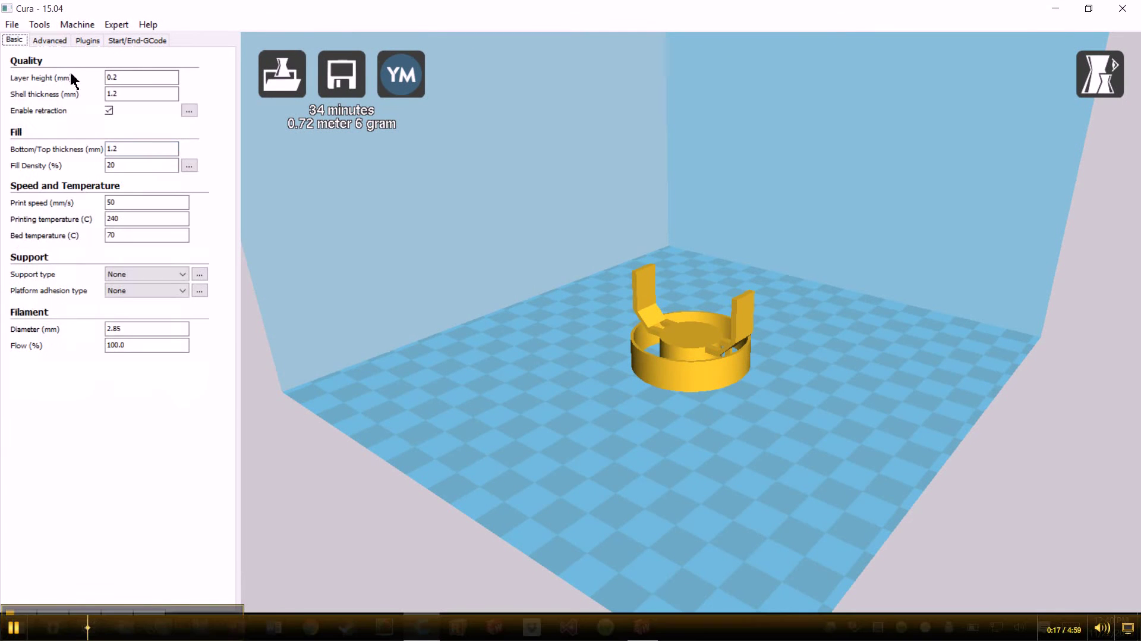
pyautogui.click(48, 41)
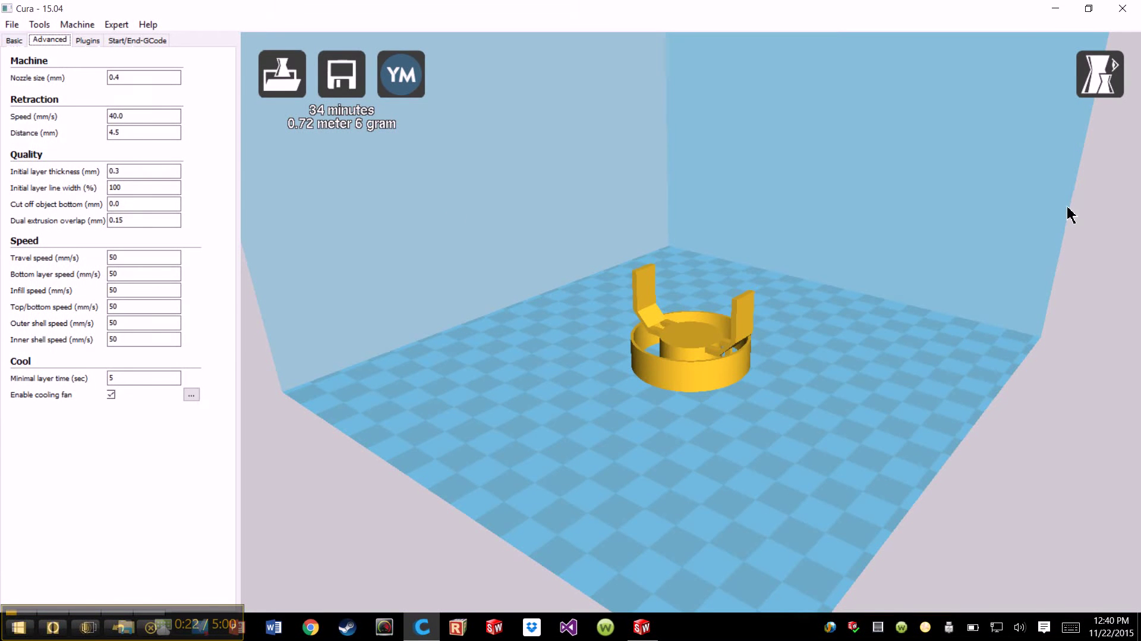
pyautogui.scroll(-3, 446, 425)
pyautogui.moveTo(454, 425); pyautogui.dragTo(711, 69, button='right')
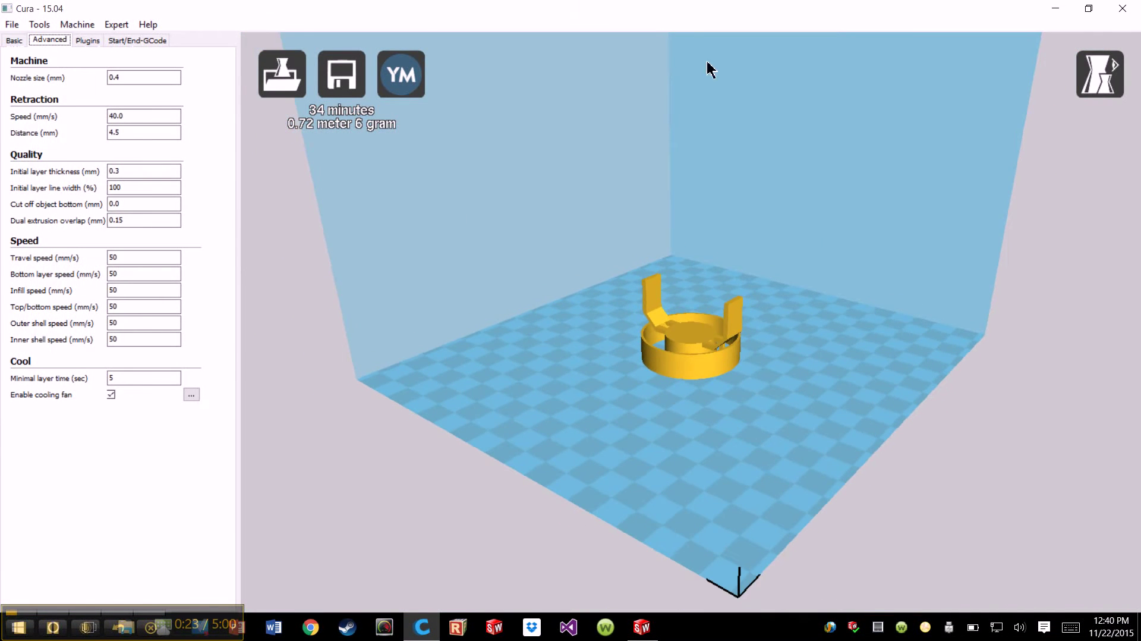
pyautogui.doubleClick(696, 10)
pyautogui.doubleClick(695, 9)
# Switch the model to X-Ray view and examine its internal geometry from above, the side and several angles
pyautogui.click(1091, 84)
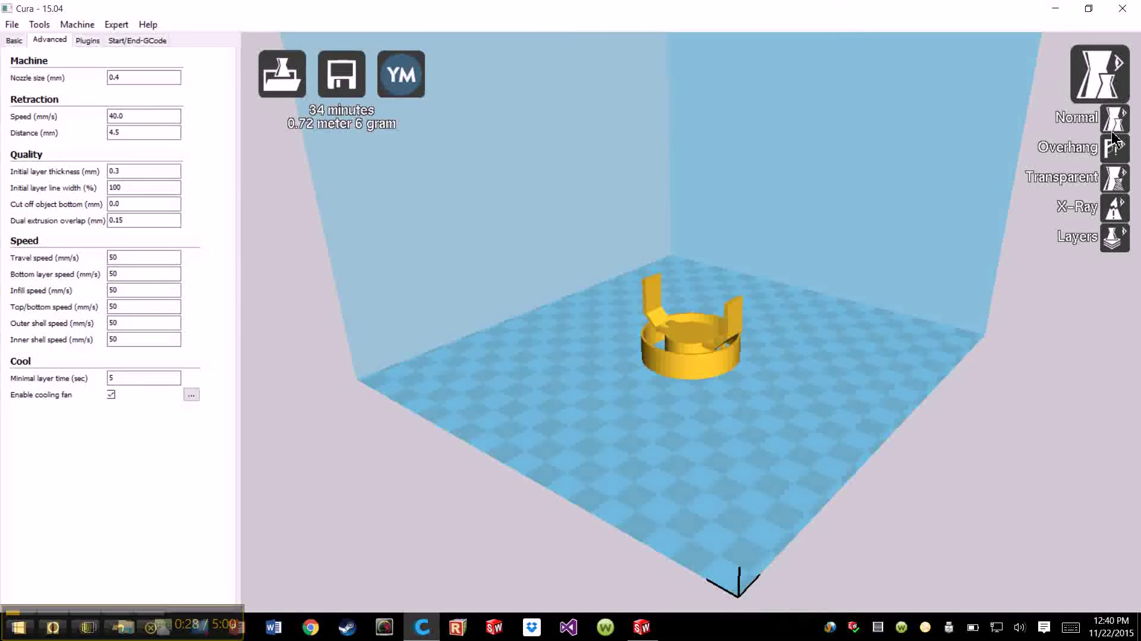
pyautogui.scroll(5, 811, 425)
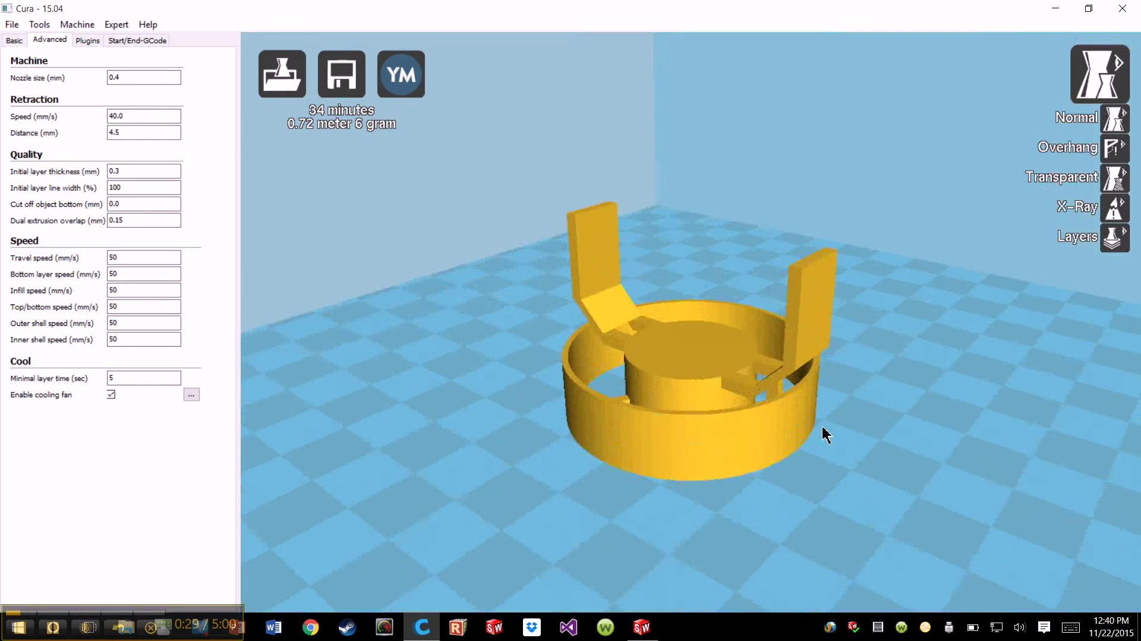
pyautogui.moveTo(800, 413); pyautogui.dragTo(805, 453, button='right')
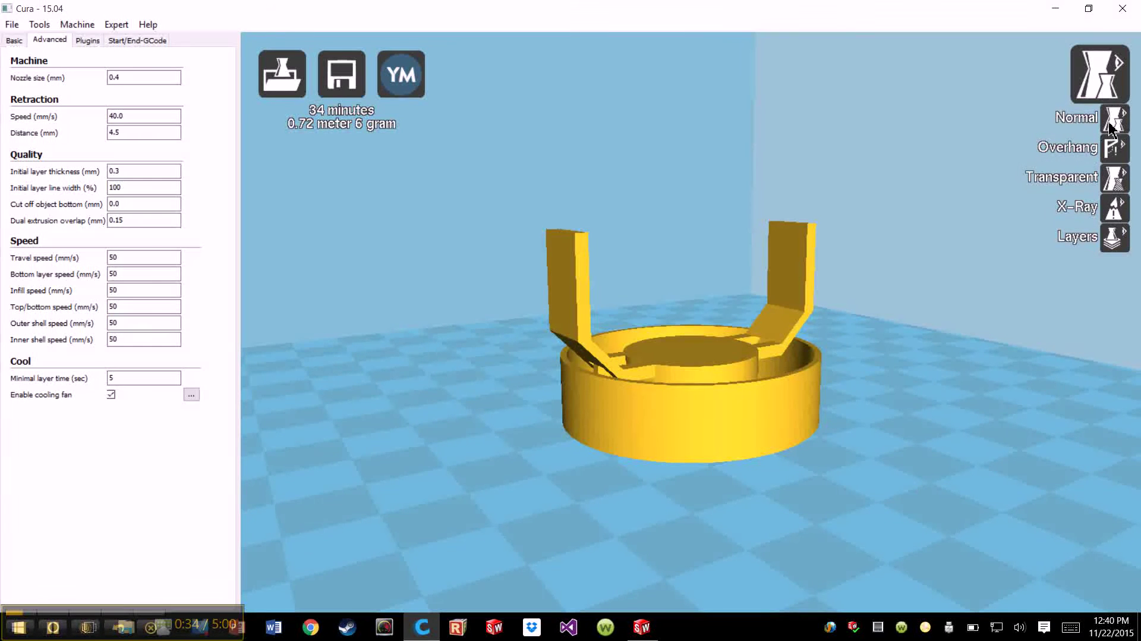
pyautogui.click(1115, 210)
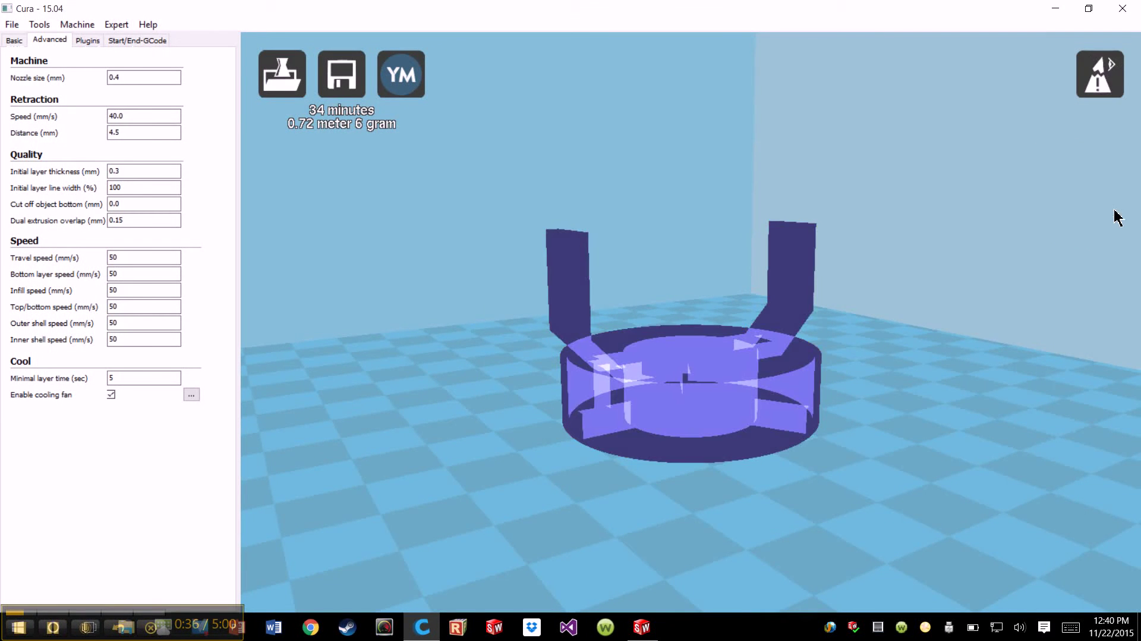
pyautogui.moveTo(993, 344); pyautogui.dragTo(965, 380, button='right')
pyautogui.moveTo(690, 494); pyautogui.dragTo(746, 504, button='right')
pyautogui.click(848, 481)
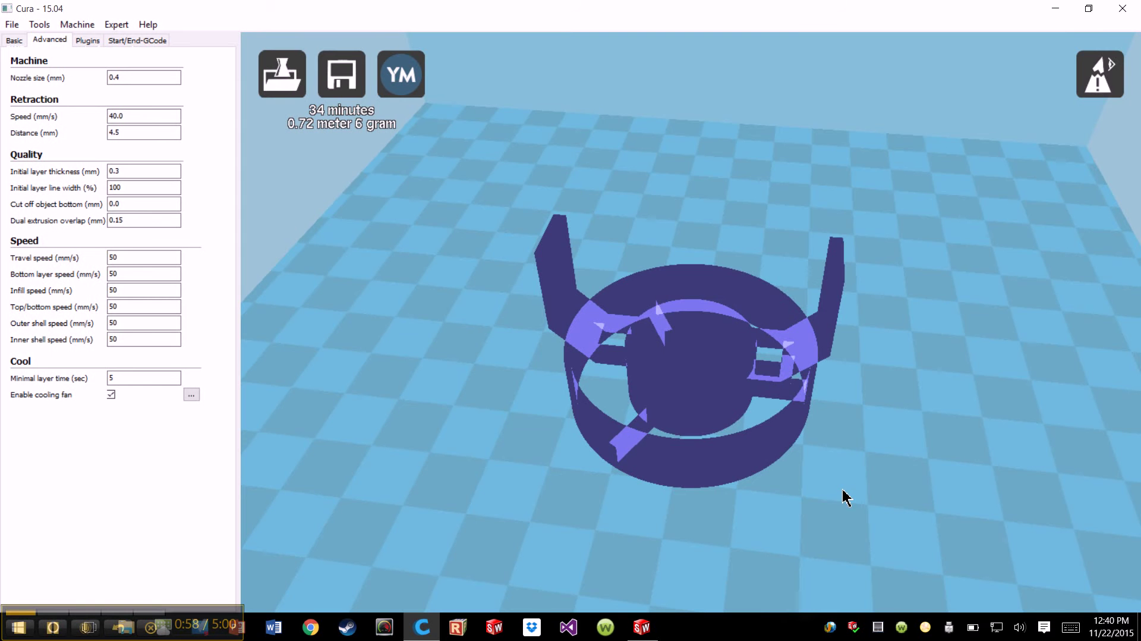
pyautogui.moveTo(881, 478); pyautogui.dragTo(764, 458, button='right')
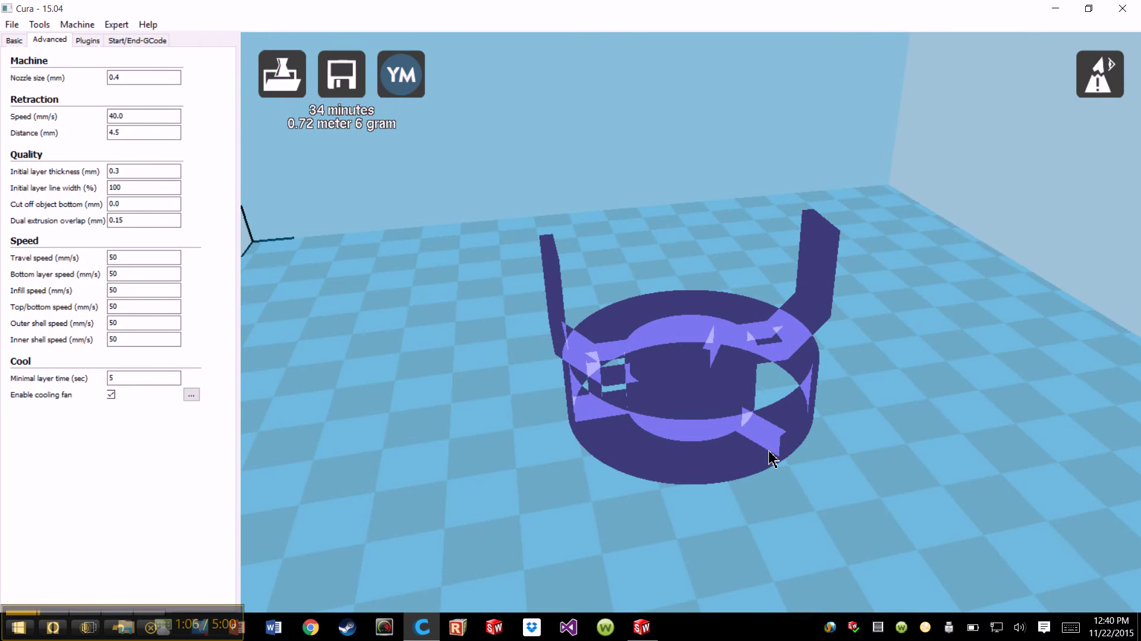
pyautogui.moveTo(966, 464); pyautogui.dragTo(1009, 455, button='right')
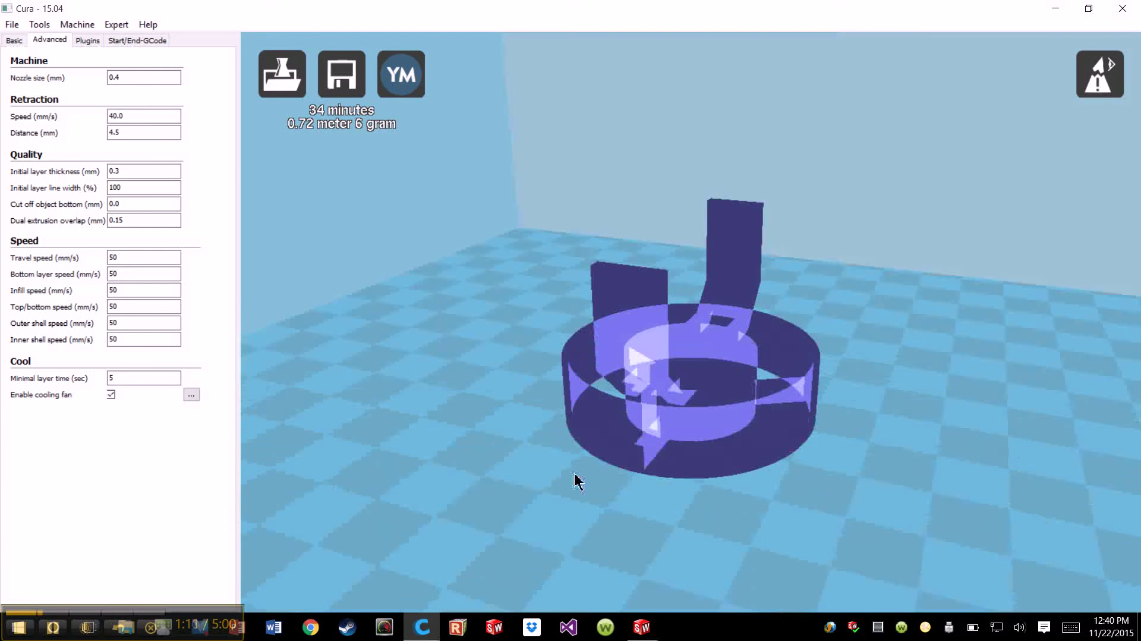
pyautogui.moveTo(577, 482); pyautogui.dragTo(806, 434, button='right')
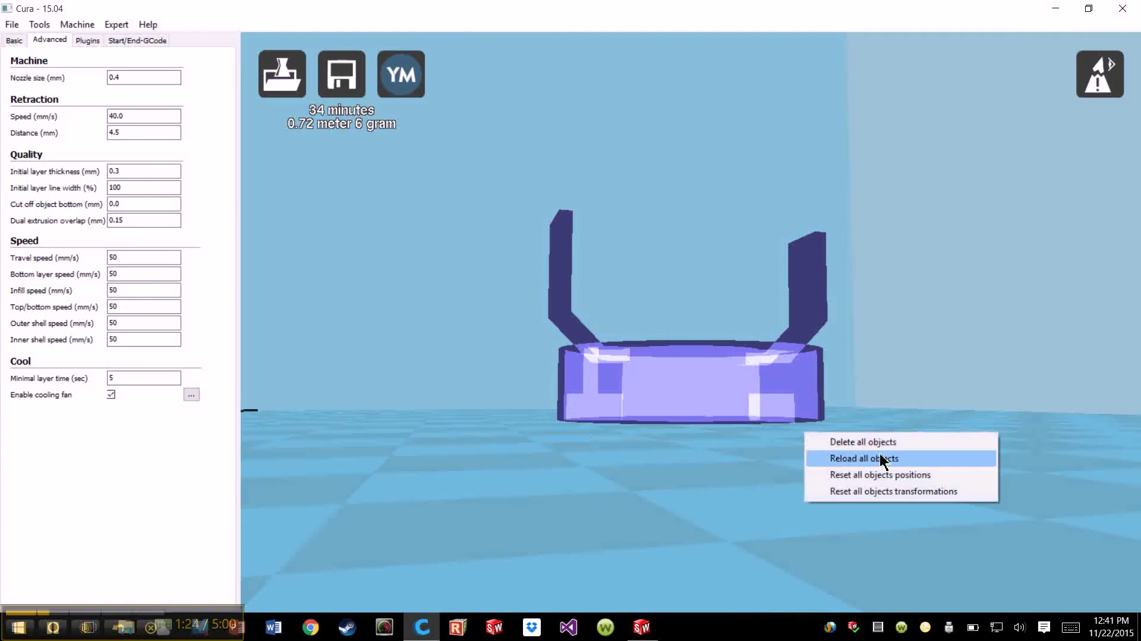
pyautogui.click(943, 333)
pyautogui.moveTo(943, 333); pyautogui.dragTo(904, 392, button='right')
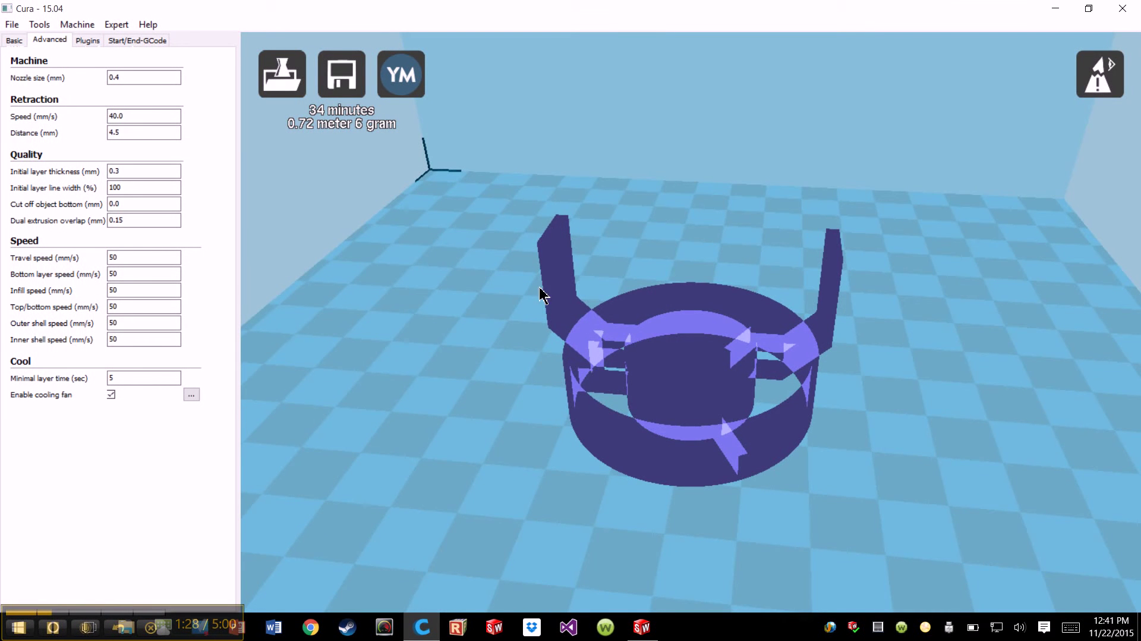
pyautogui.moveTo(697, 394); pyautogui.dragTo(723, 479, button='right')
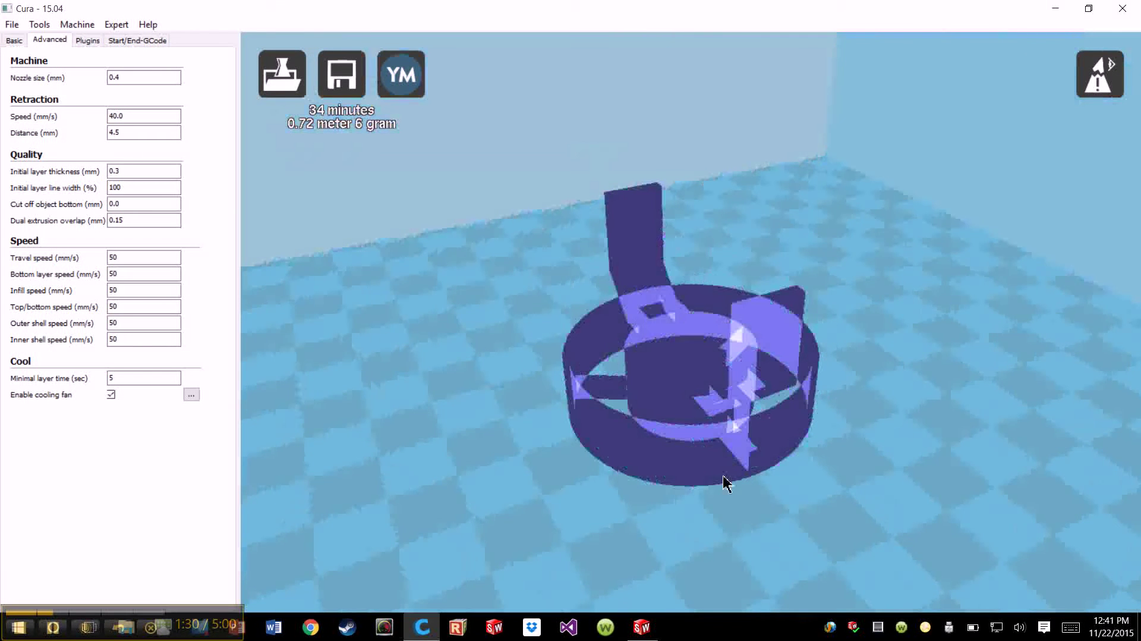
# Switch the model to Transparent view and look through its walls from another side
pyautogui.moveTo(1100, 74)
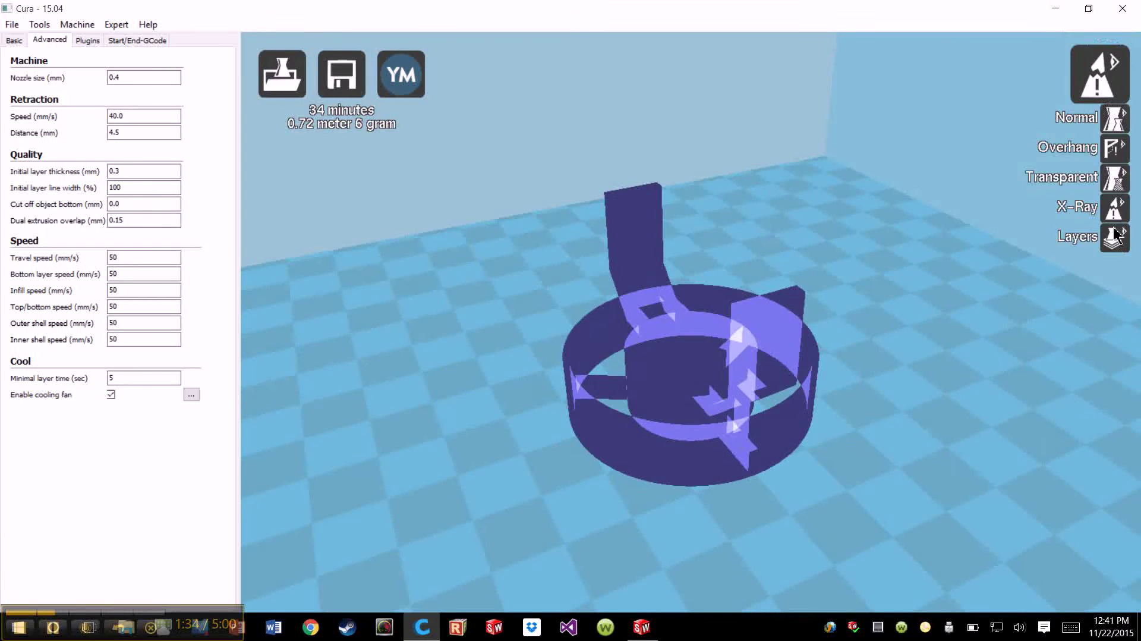
pyautogui.click(1118, 191)
pyautogui.moveTo(886, 394); pyautogui.dragTo(851, 390, button='right')
pyautogui.rightClick(851, 390)
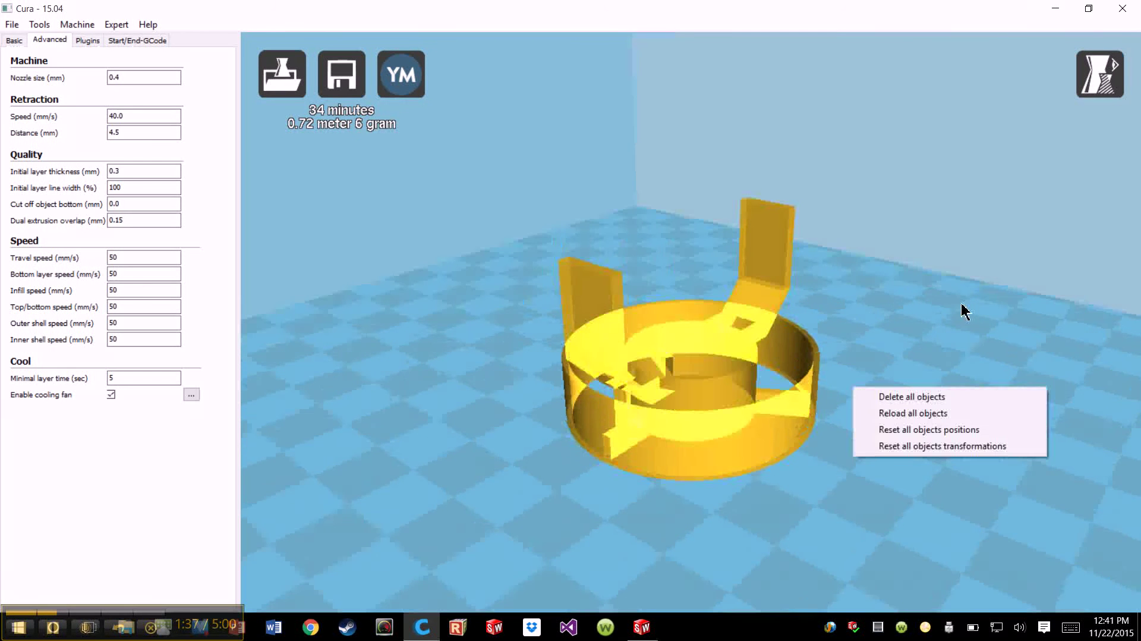
# Switch the model to Overhang view and examine the highlighted areas on its underside up close
pyautogui.click(1083, 92)
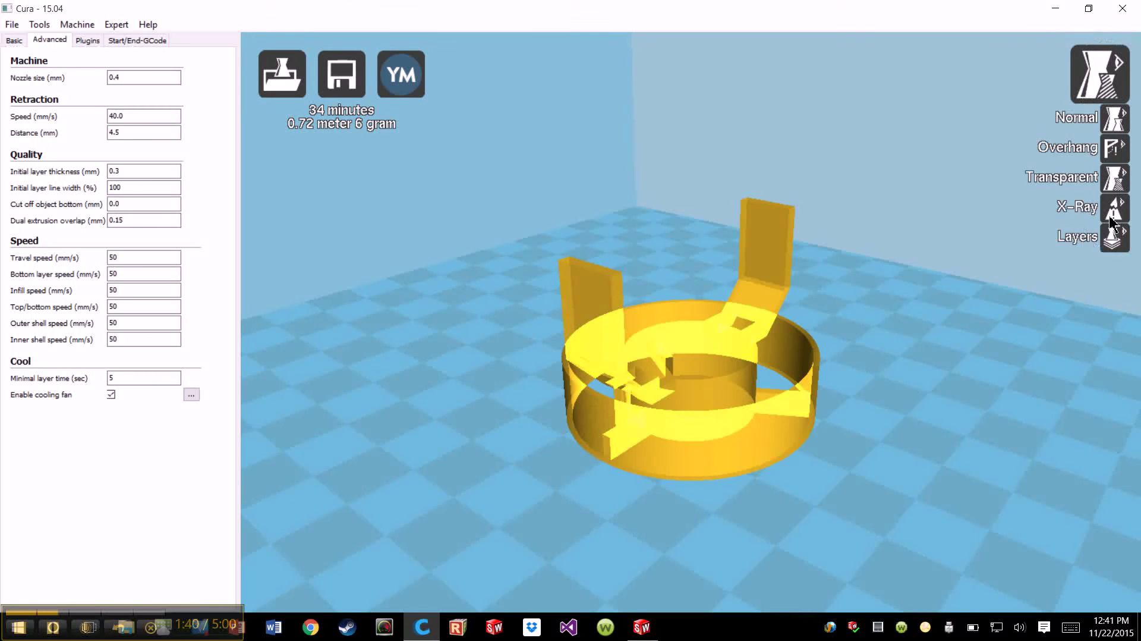
pyautogui.click(1115, 147)
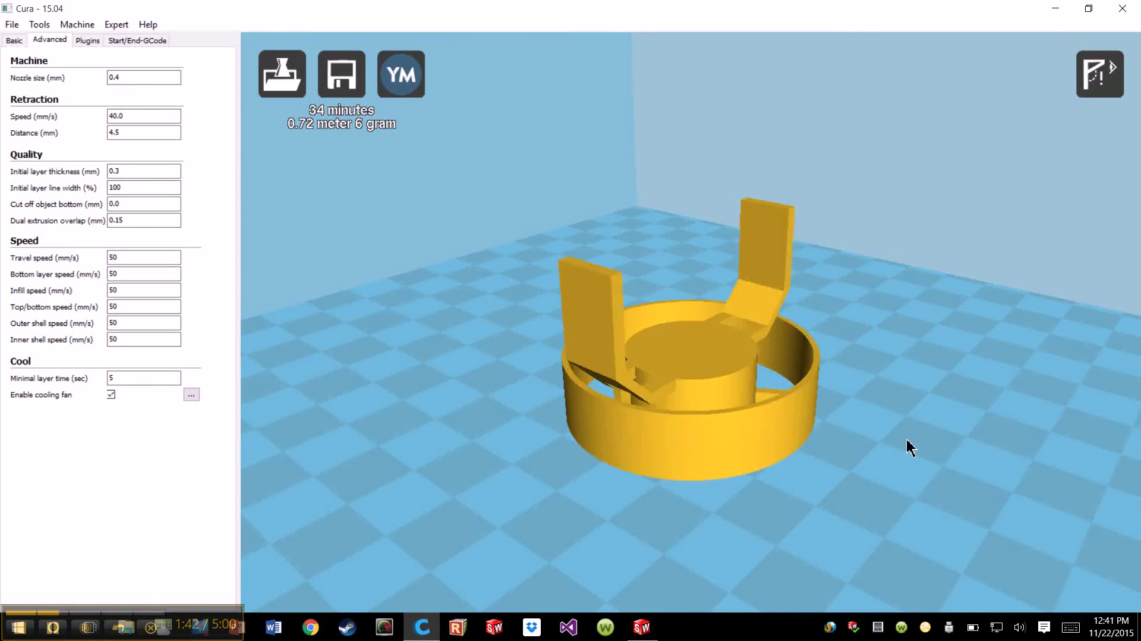
pyautogui.moveTo(907, 439); pyautogui.dragTo(839, 436, button='right')
pyautogui.scroll(2, 757, 382)
pyautogui.rightClick(696, 373)
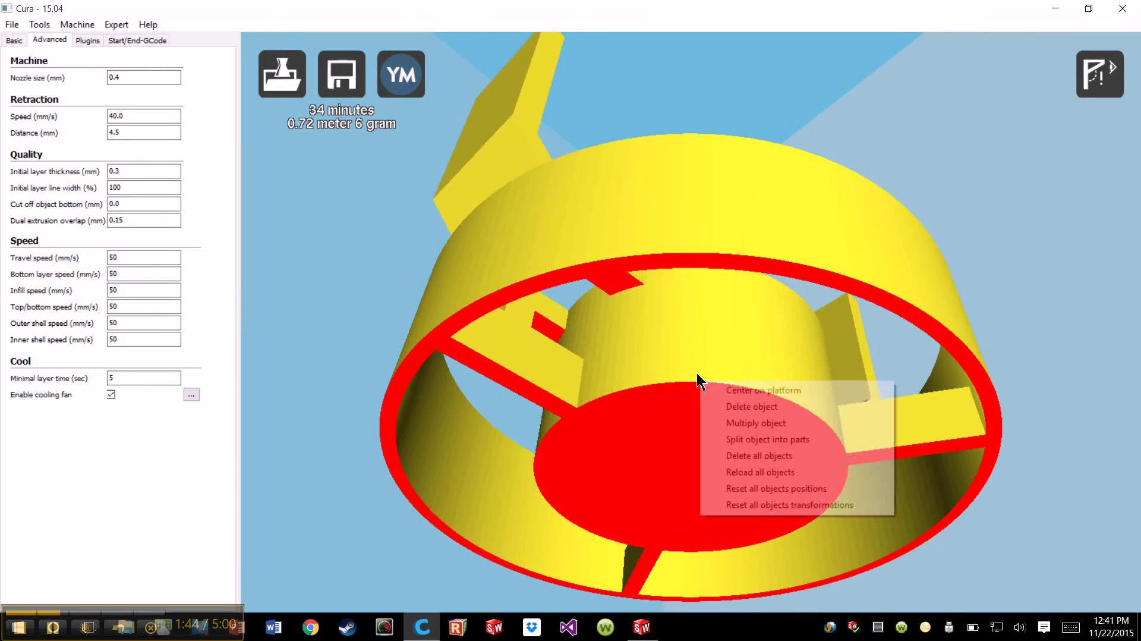
pyautogui.scroll(5, 672, 341)
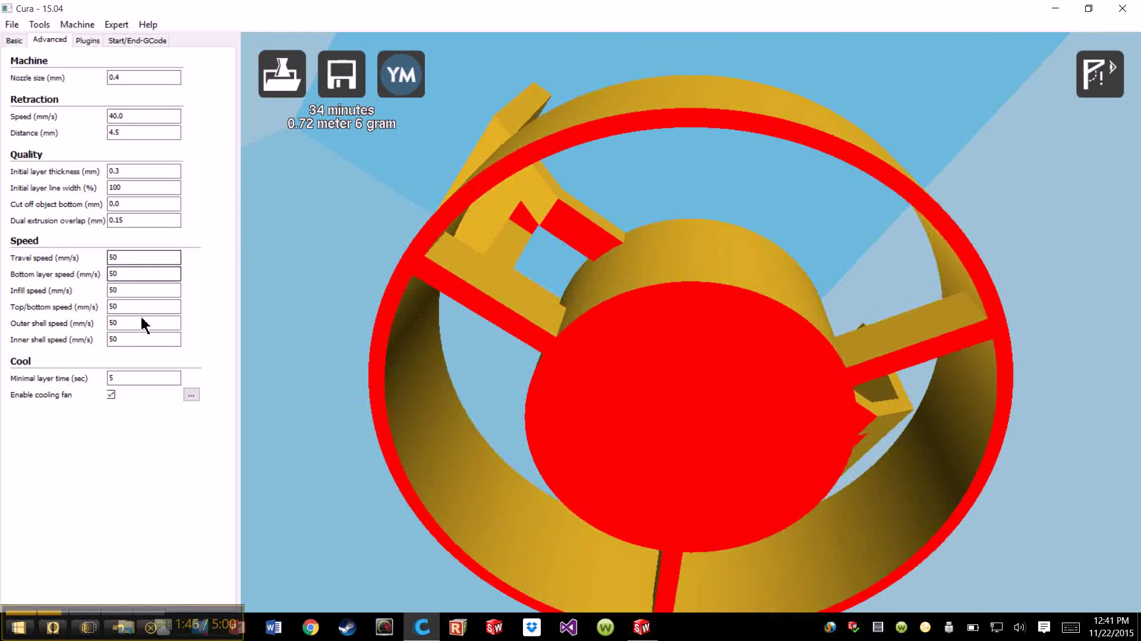
# Open the expert support settings from the basic settings, check the overhang angle for support, and accept the dialog
pyautogui.click(15, 41)
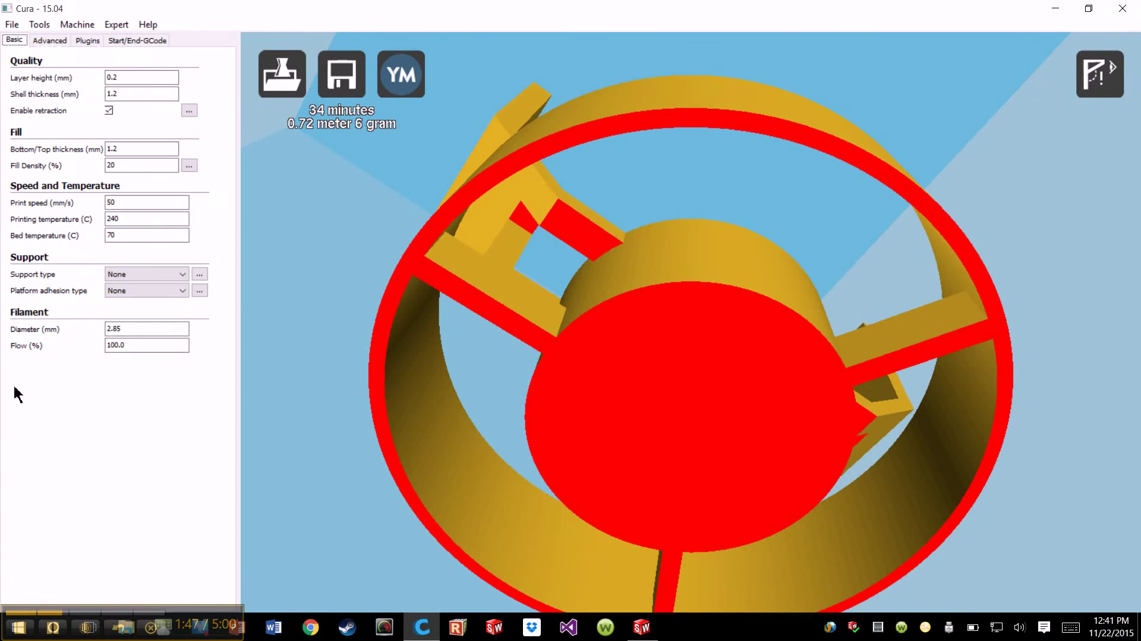
pyautogui.click(200, 274)
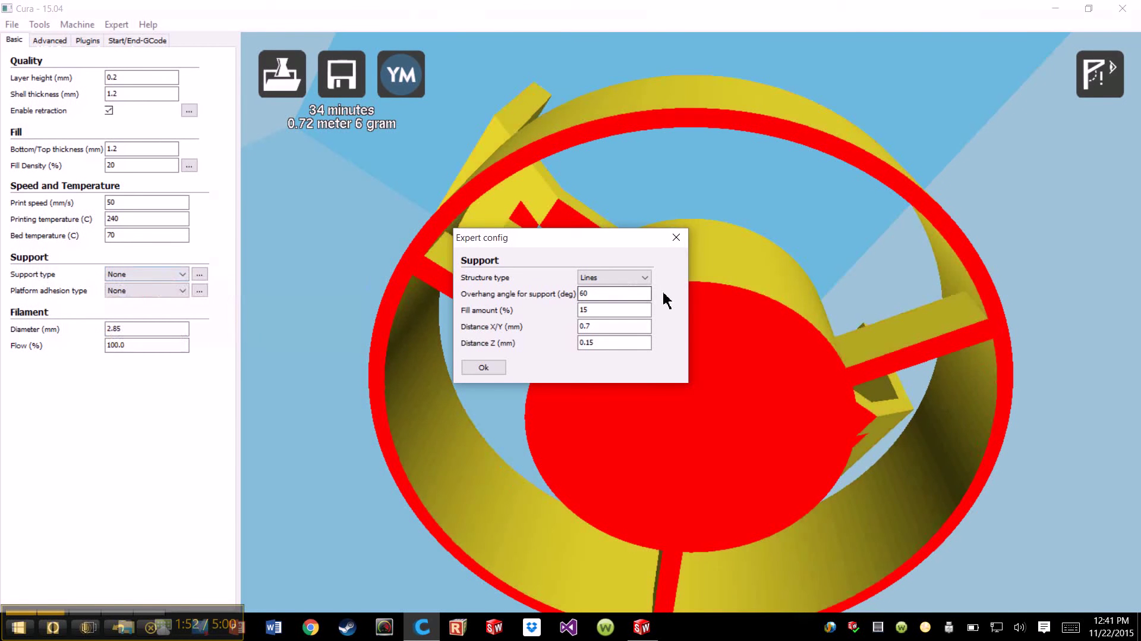
pyautogui.click(606, 296)
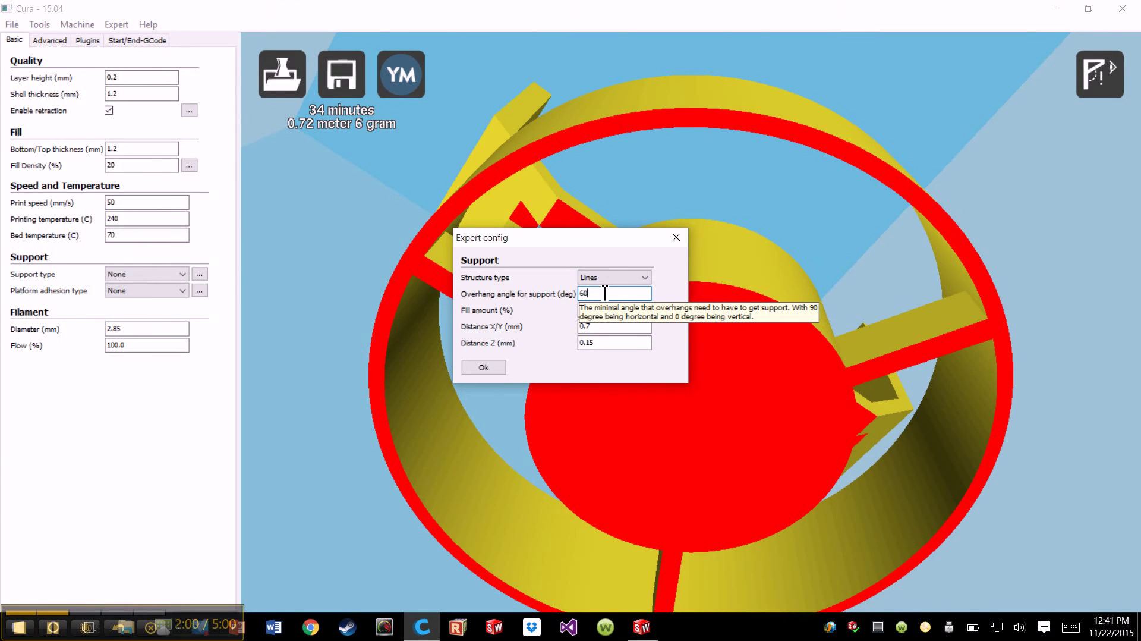
pyautogui.click(483, 367)
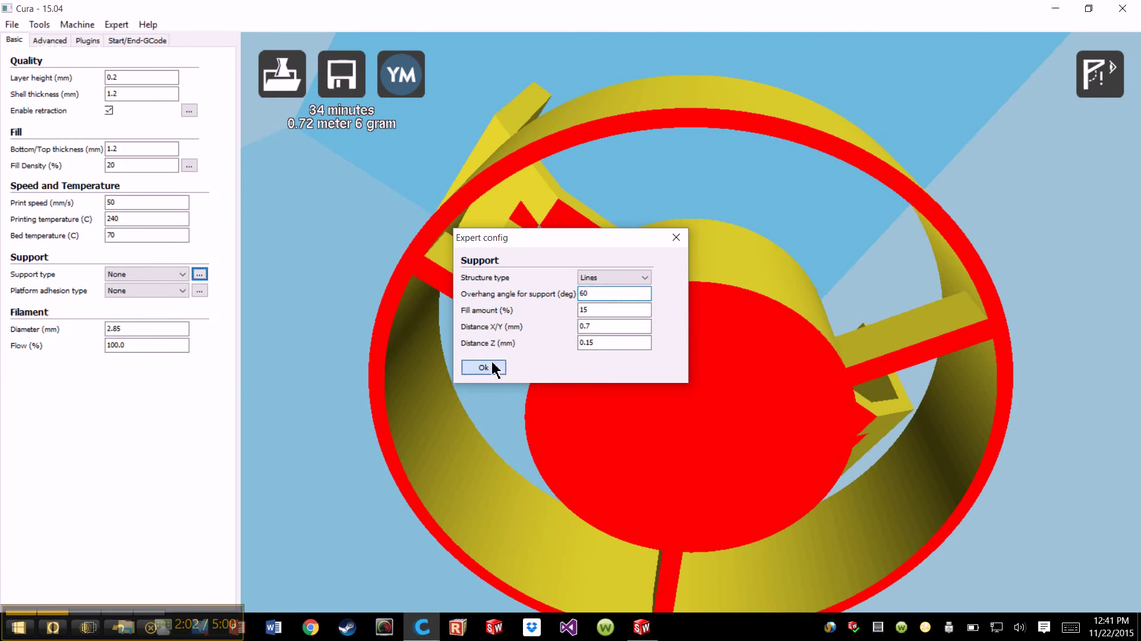
# Switch to Layers view, show only layer 1 and examine its toolpath up close
pyautogui.moveTo(747, 256); pyautogui.dragTo(1058, 107, button='right')
pyautogui.moveTo(1101, 122)
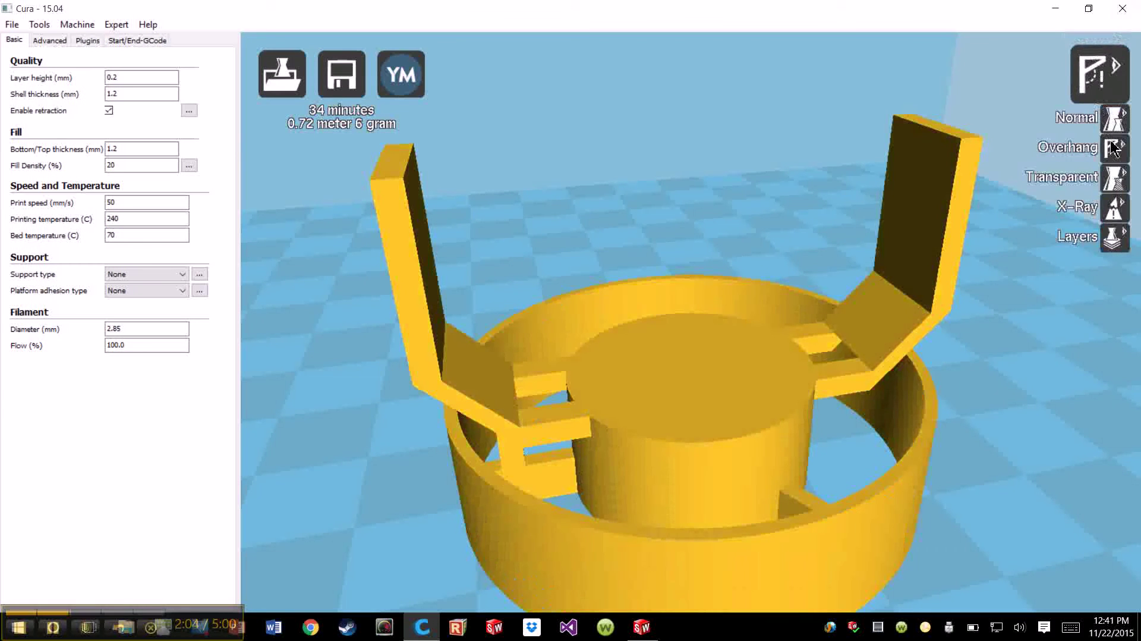
pyautogui.click(1113, 237)
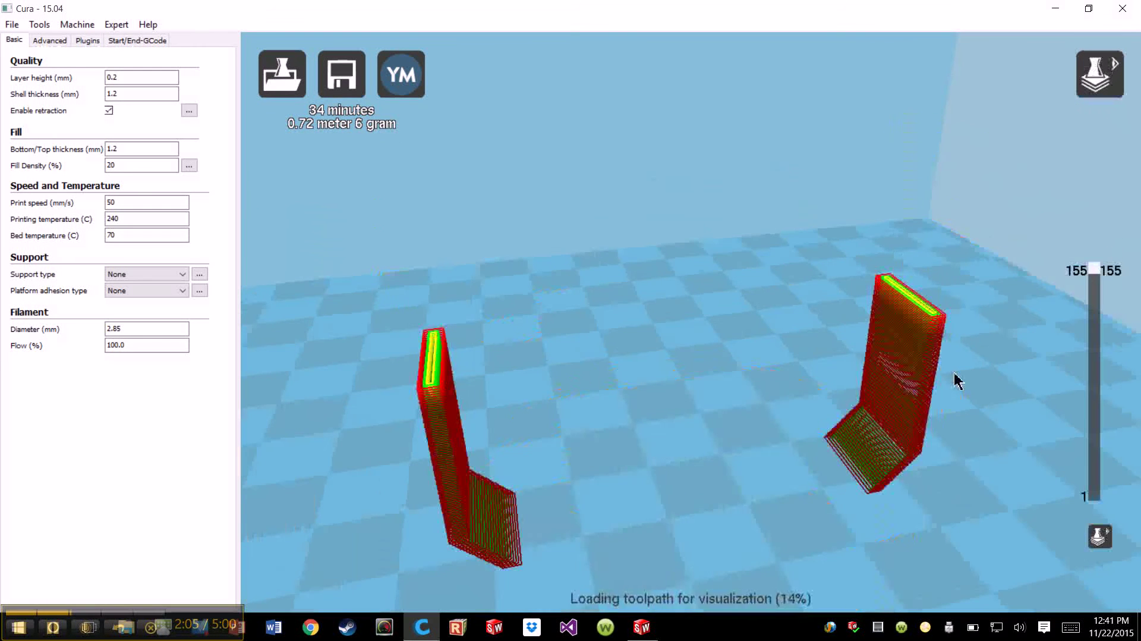
pyautogui.scroll(-5, 999, 431)
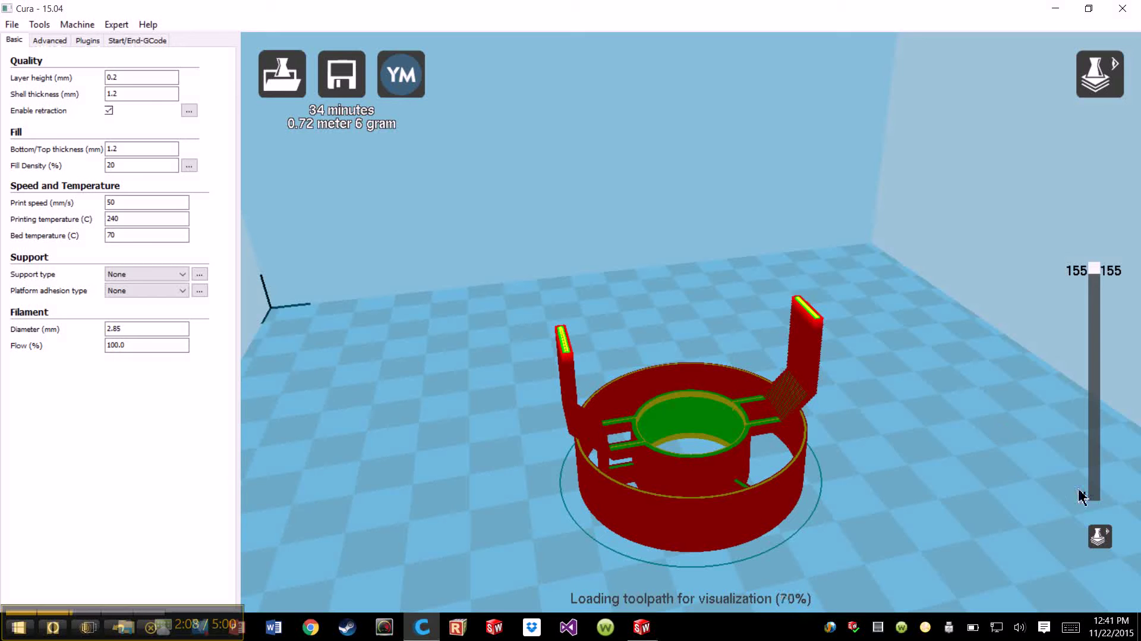
pyautogui.click(1096, 499)
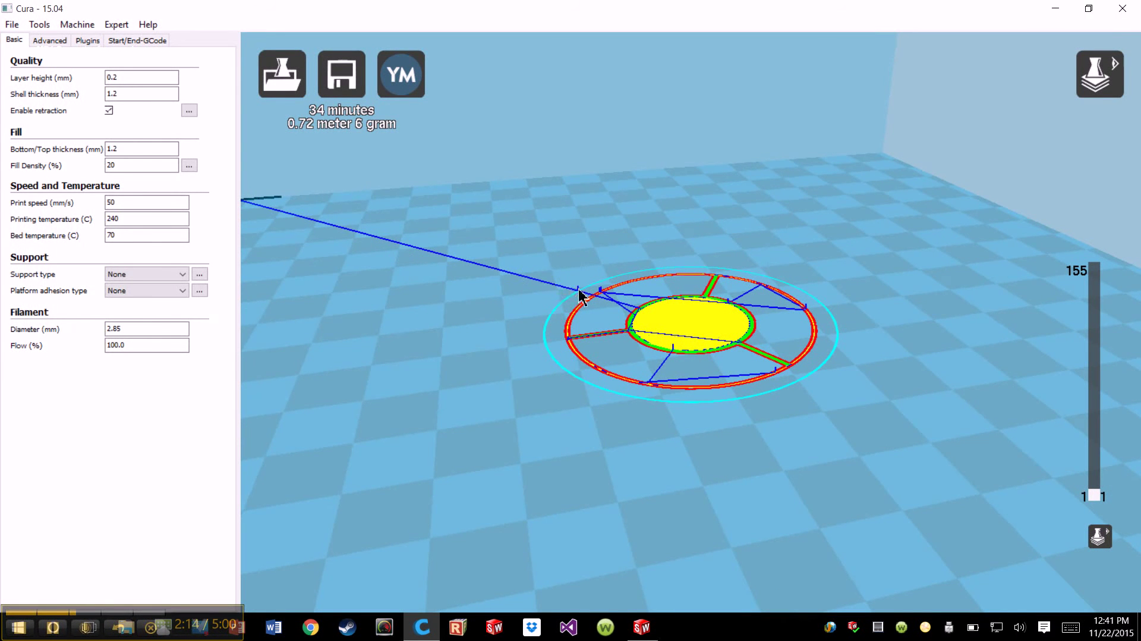
pyautogui.scroll(2, 785, 350)
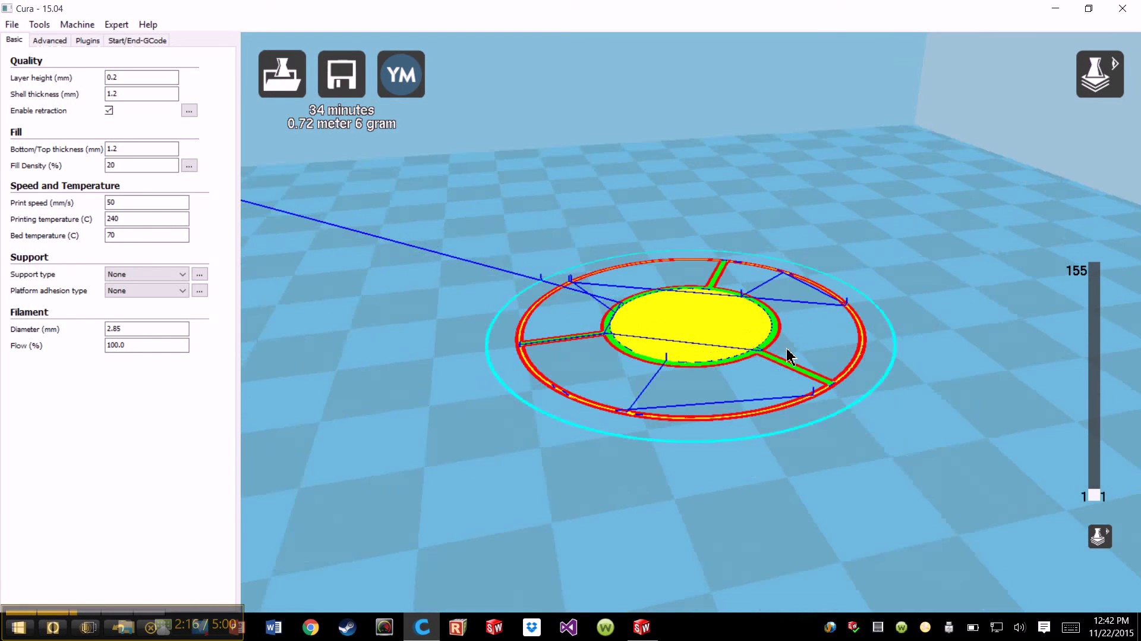
pyautogui.scroll(2, 788, 356)
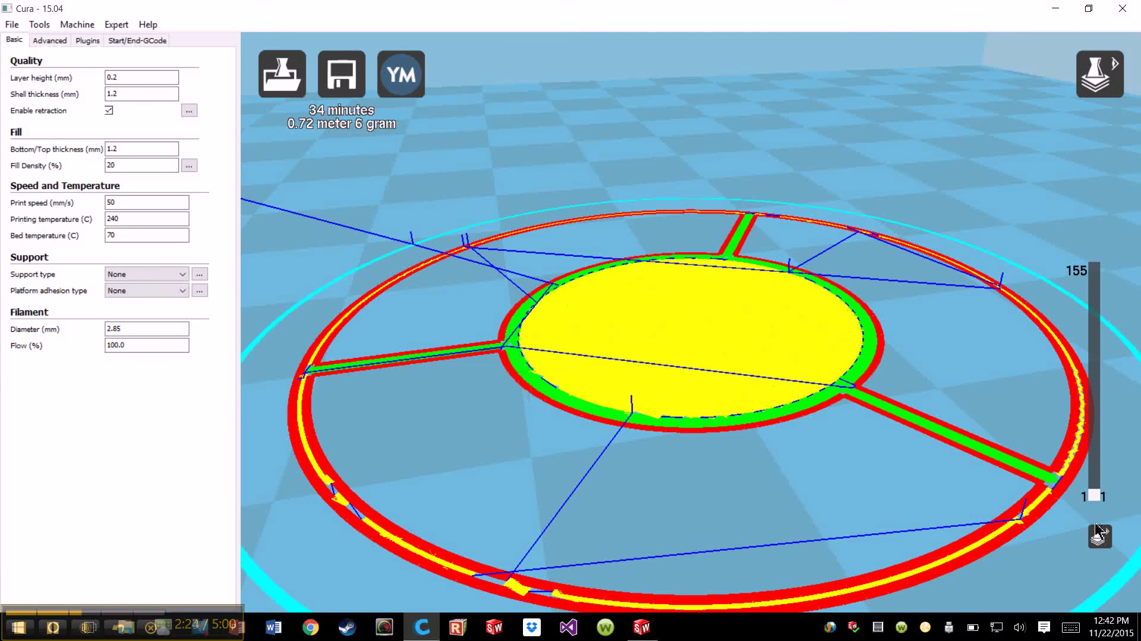
# Step the displayed layer up to layer 7 to examine the infill, and finish at the top layer, 155
pyautogui.moveTo(1095, 497)
pyautogui.mouseDown()
pyautogui.moveTo(1097, 419)
pyautogui.moveTo(1097, 496)
pyautogui.moveTo(1094, 484)
pyautogui.mouseUp()
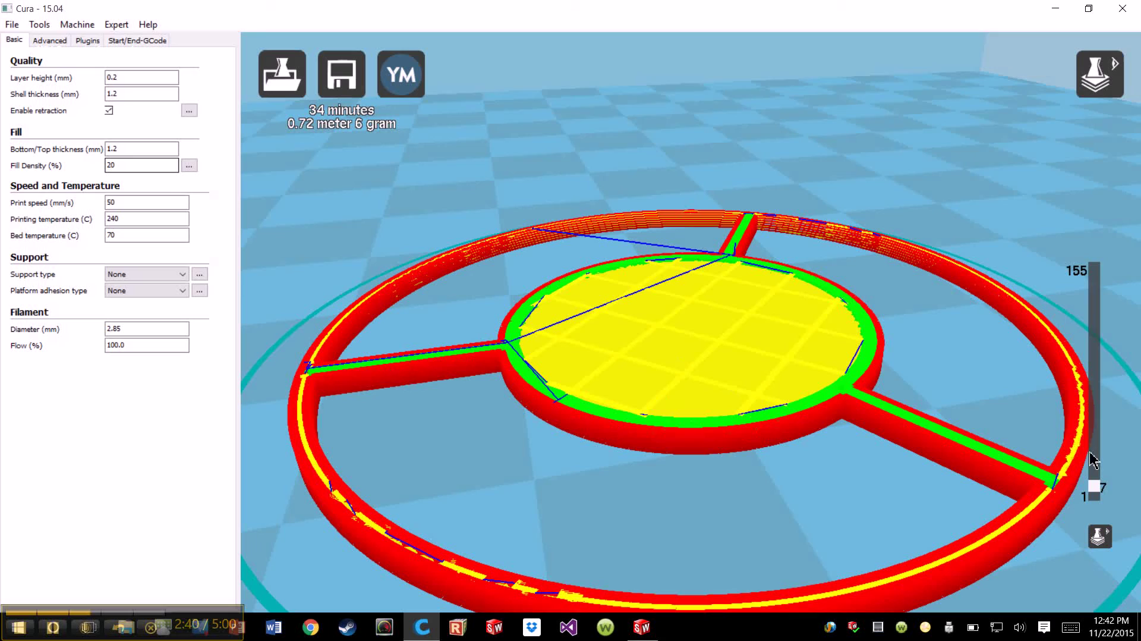
pyautogui.moveTo(1102, 498); pyautogui.dragTo(1112, 268)
pyautogui.scroll(-5, 691, 362)
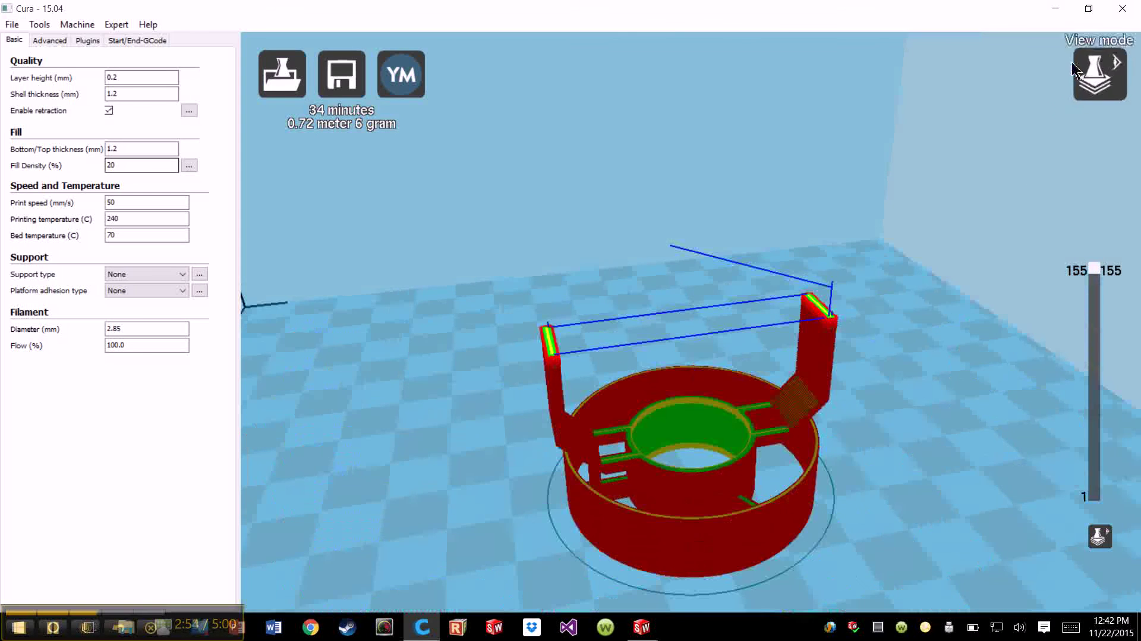
# Return the model to Normal view and show the advanced print settings again
pyautogui.click(1099, 74)
pyautogui.click(1101, 76)
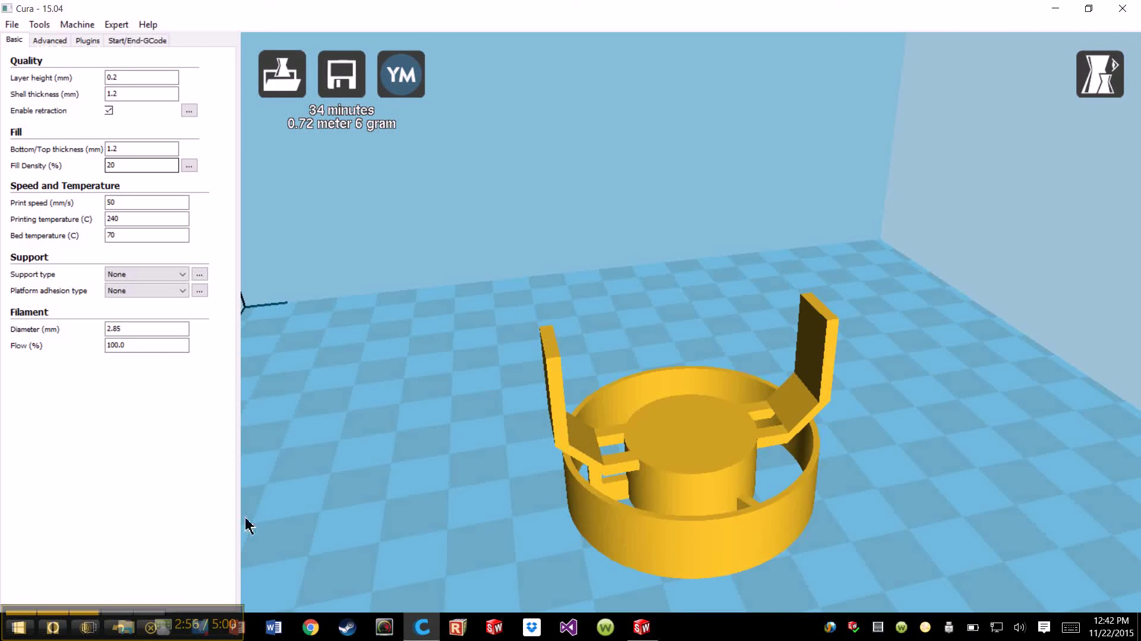
pyautogui.moveTo(535, 518); pyautogui.dragTo(595, 513, button='right')
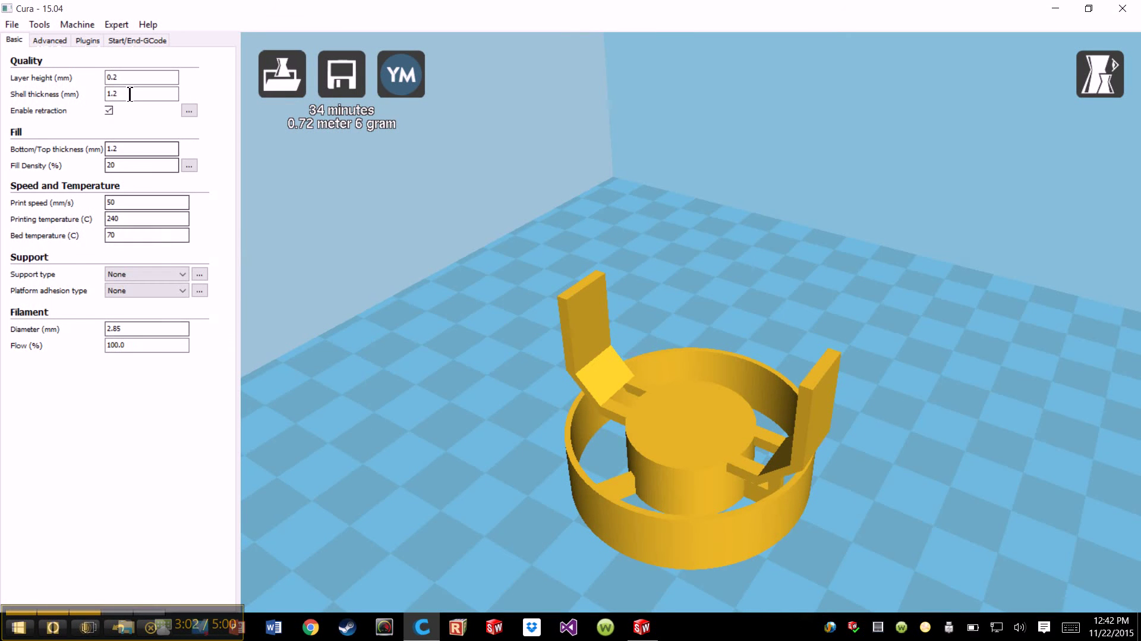
pyautogui.click(49, 40)
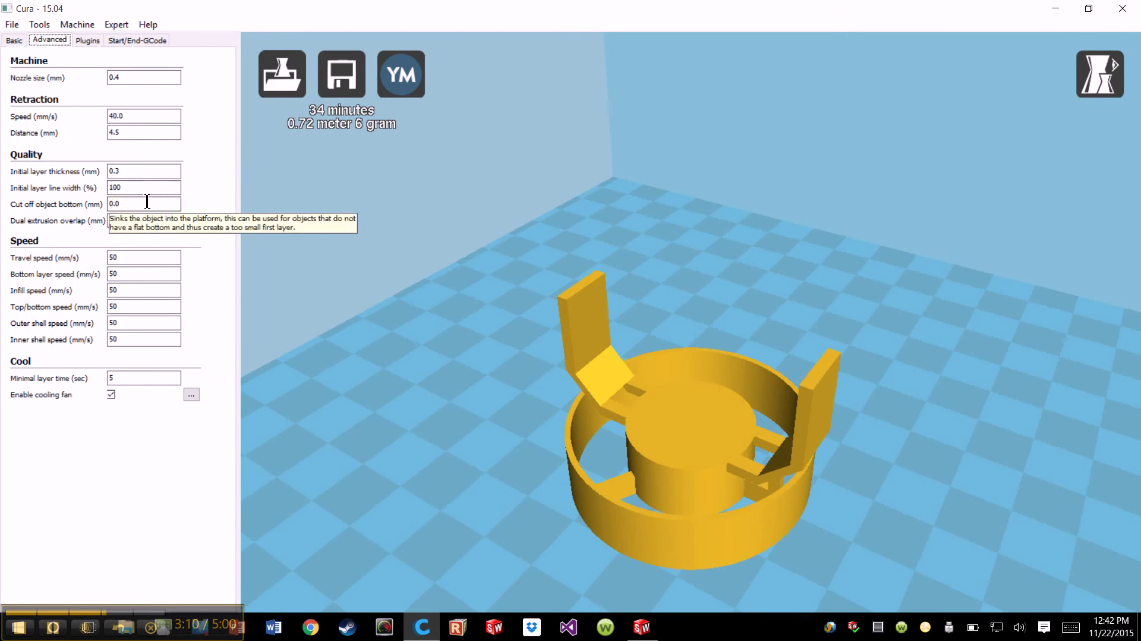
# Open the expert settings for the cooling fan and close the dialog
pyautogui.click(190, 394)
pyautogui.click(508, 365)
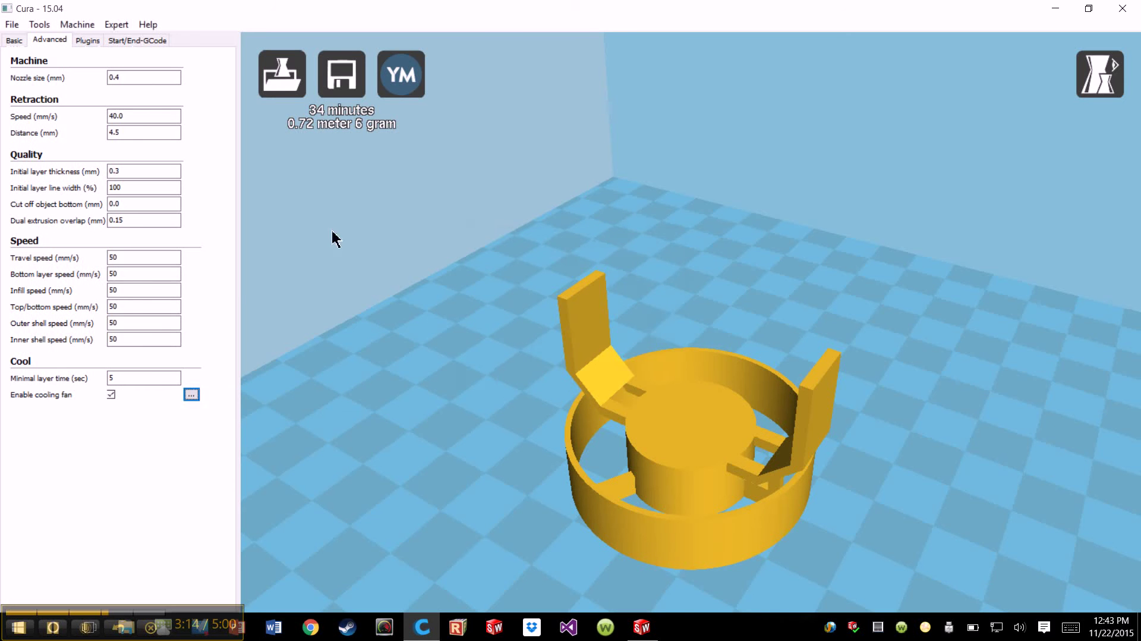
# Enable the Tweak At Z 3.2 plugin and activate its field for the Z height to tweak at
pyautogui.click(88, 42)
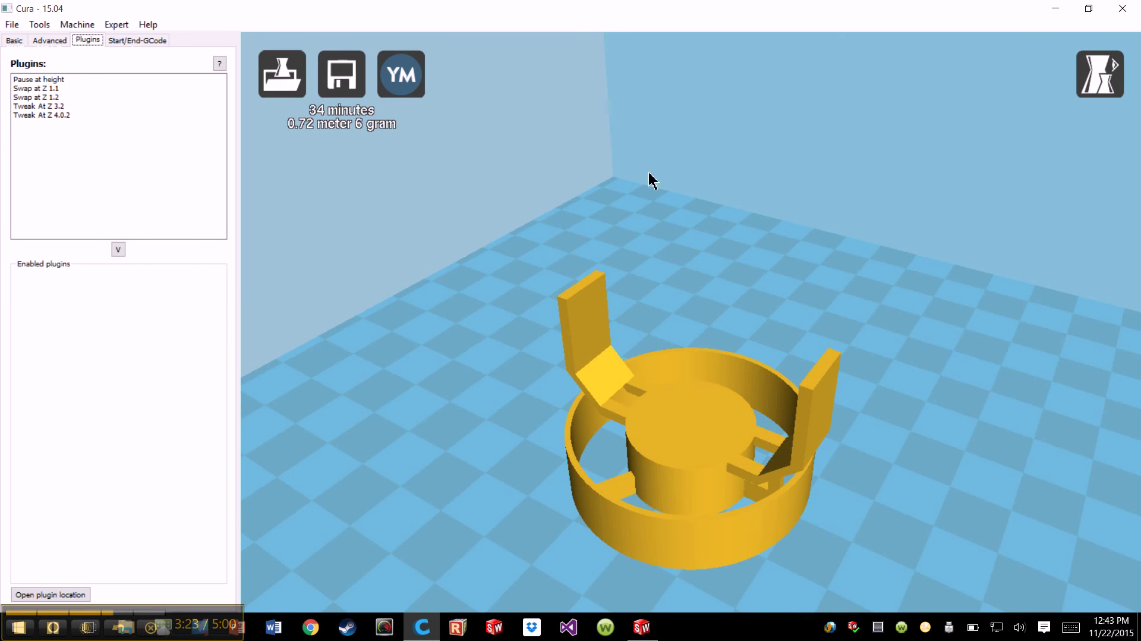
pyautogui.doubleClick(34, 106)
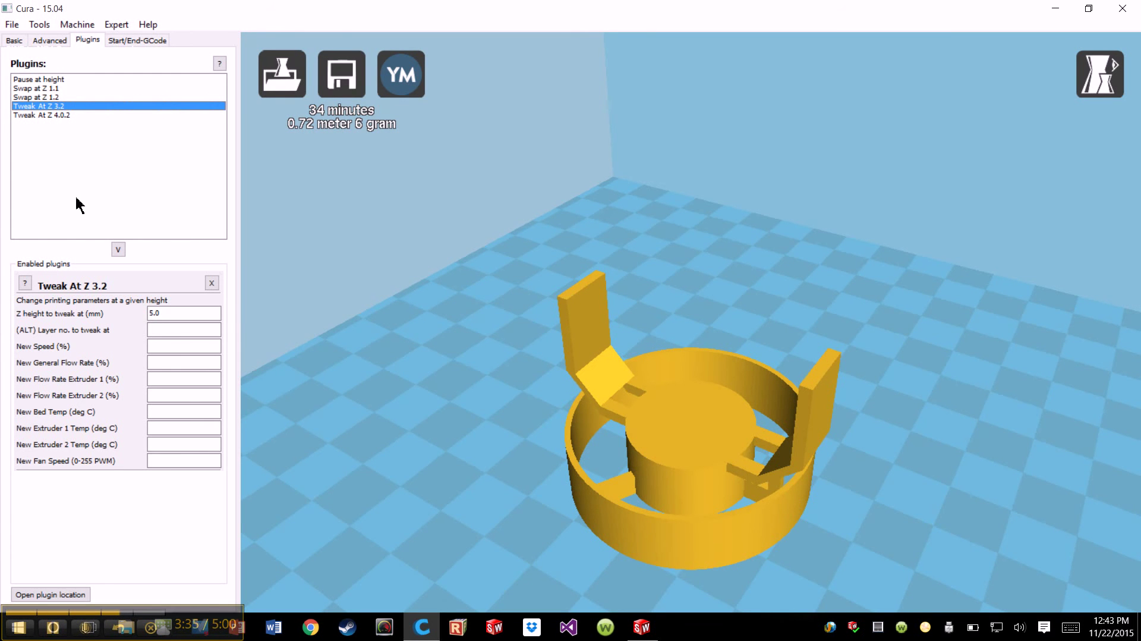
pyautogui.click(158, 315)
pyautogui.click(194, 315)
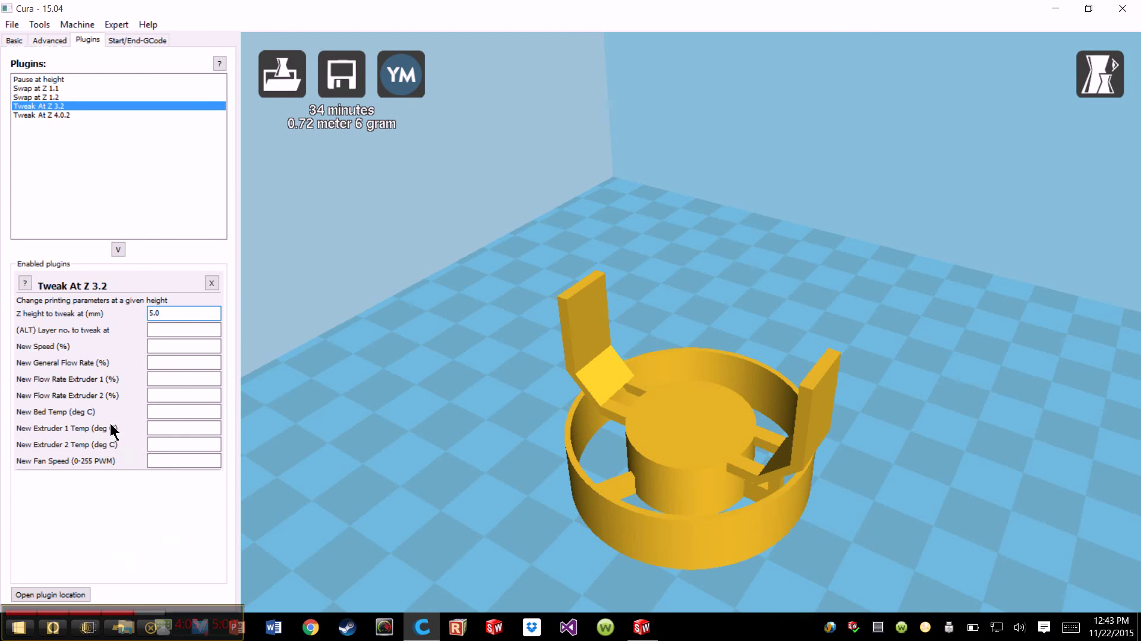
# Examine the start.gcode script and return to the advanced print settings
pyautogui.click(136, 42)
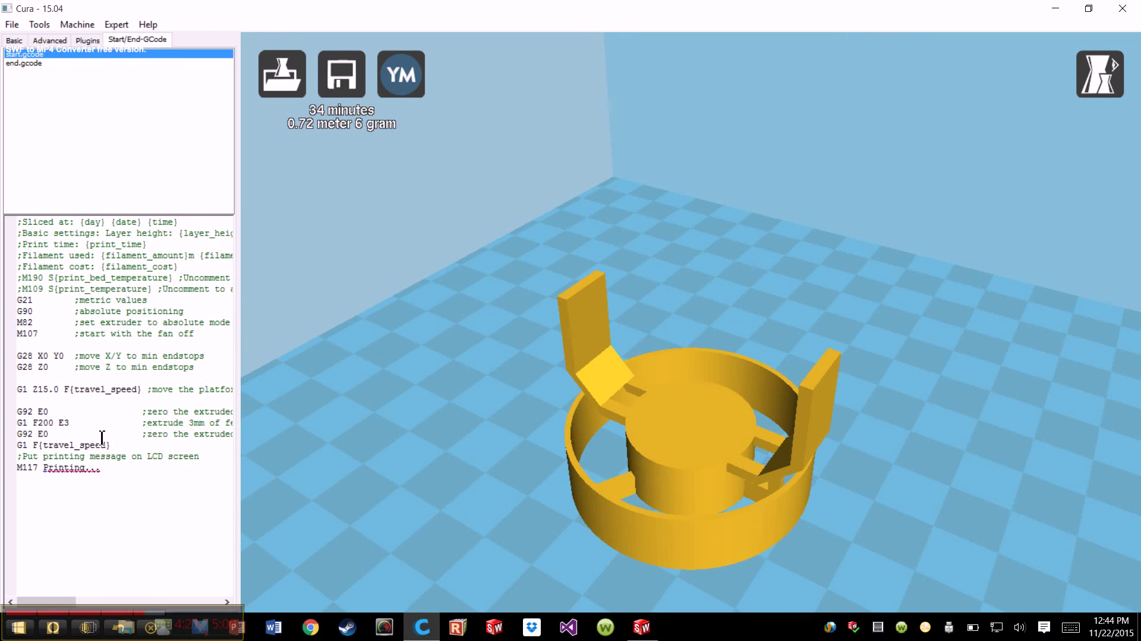
pyautogui.click(98, 43)
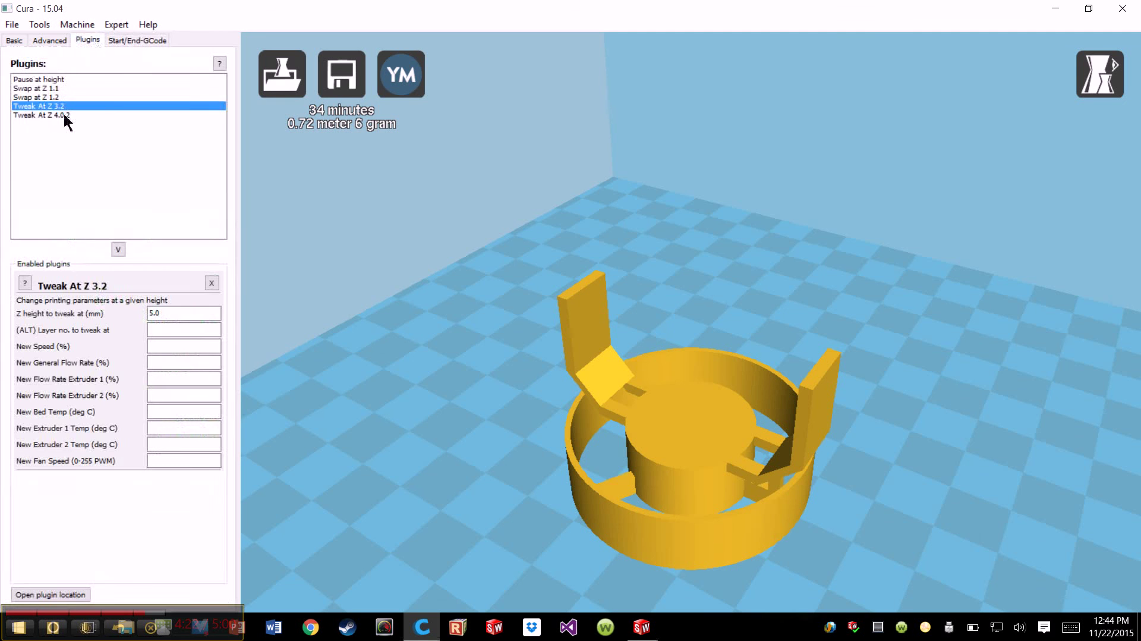
pyautogui.click(50, 41)
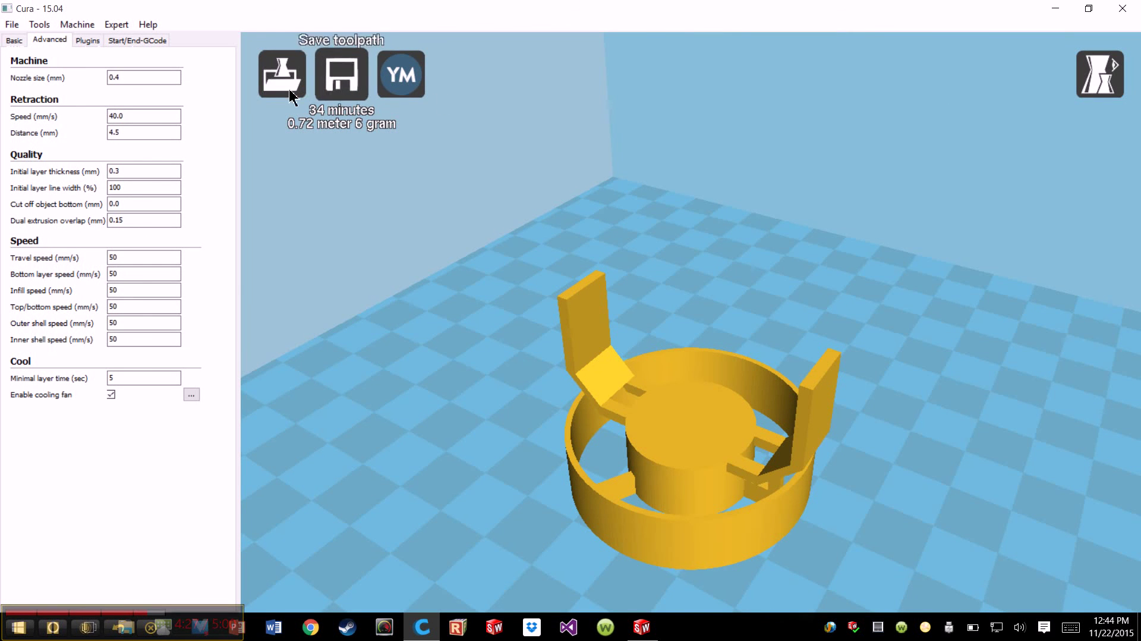
# Examine the ring-shaped model's placement on the build platform from several angles and distances, with the model selected
pyautogui.scroll(-1, 415, 275)
pyautogui.scroll(-2, 414, 275)
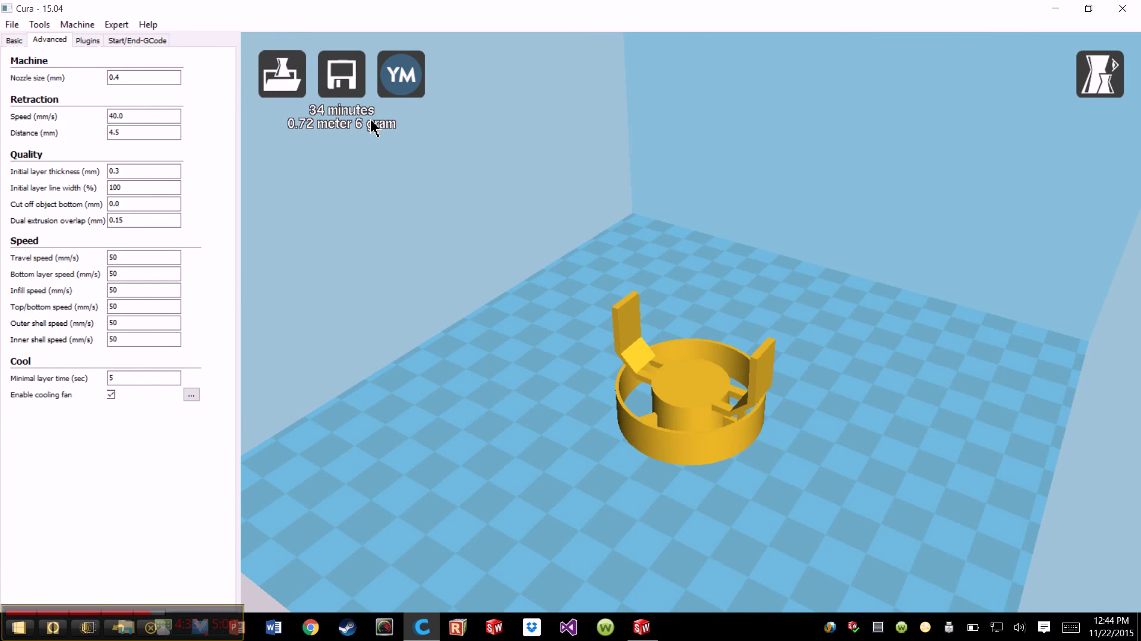
pyautogui.moveTo(849, 377); pyautogui.dragTo(820, 387, button='right')
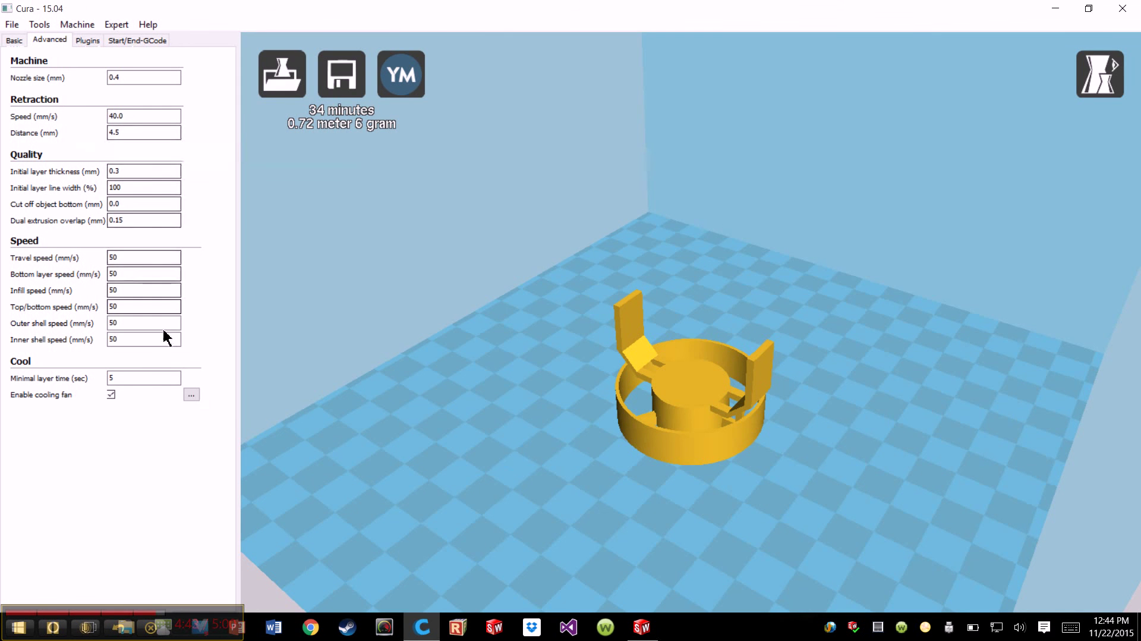
pyautogui.scroll(-5, 838, 435)
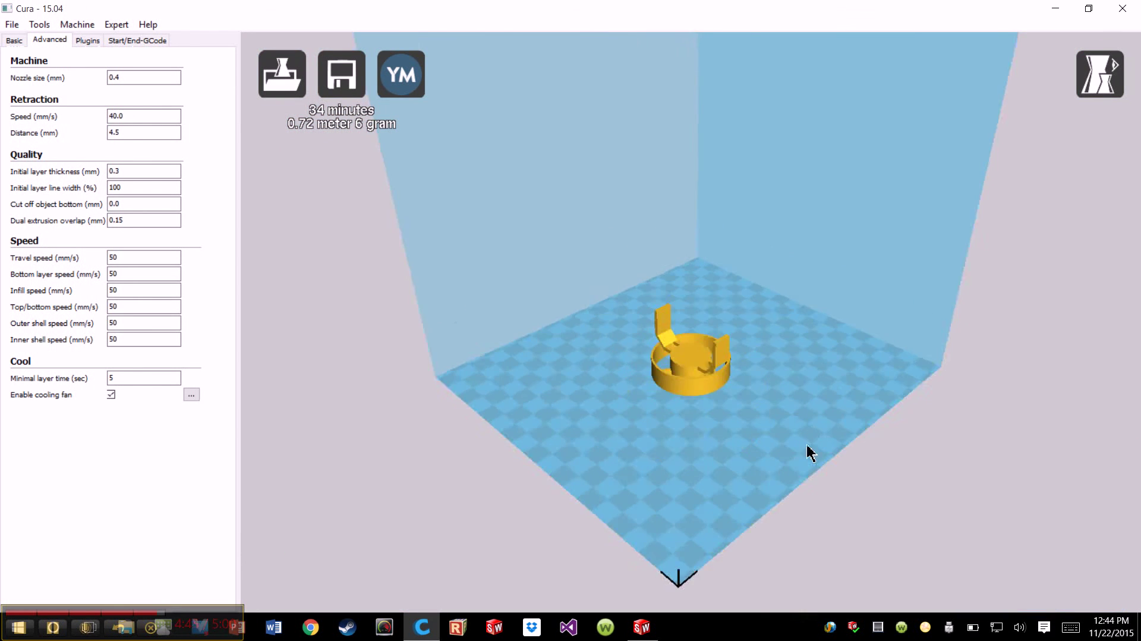
pyautogui.moveTo(810, 453); pyautogui.dragTo(622, 501, button='right')
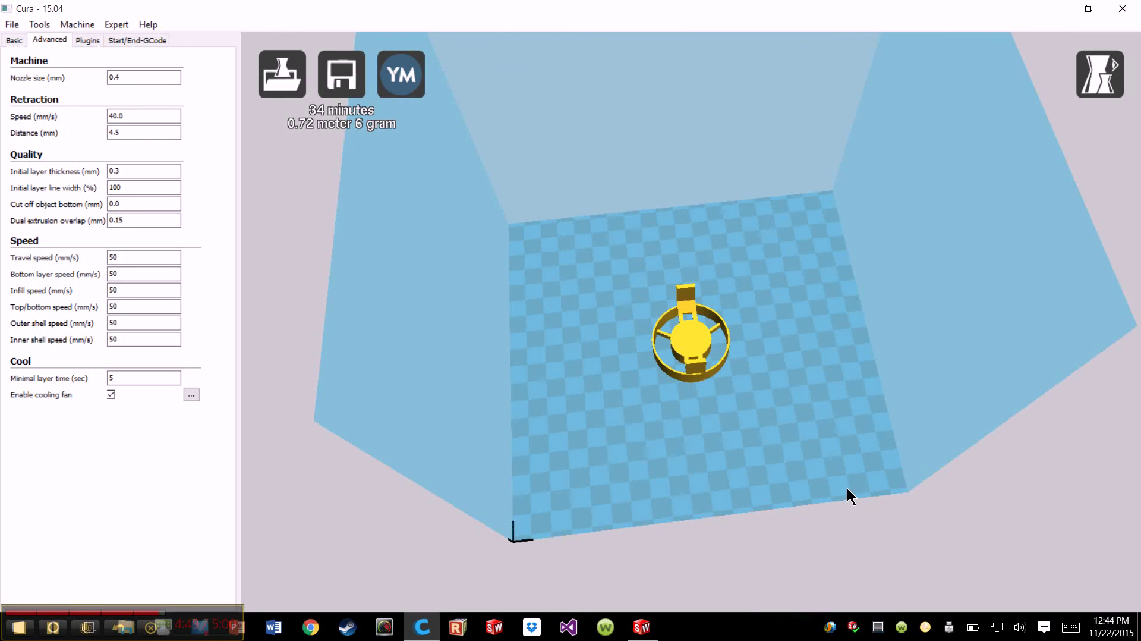
pyautogui.scroll(5, 848, 491)
pyautogui.moveTo(846, 489); pyautogui.dragTo(825, 532, button='right')
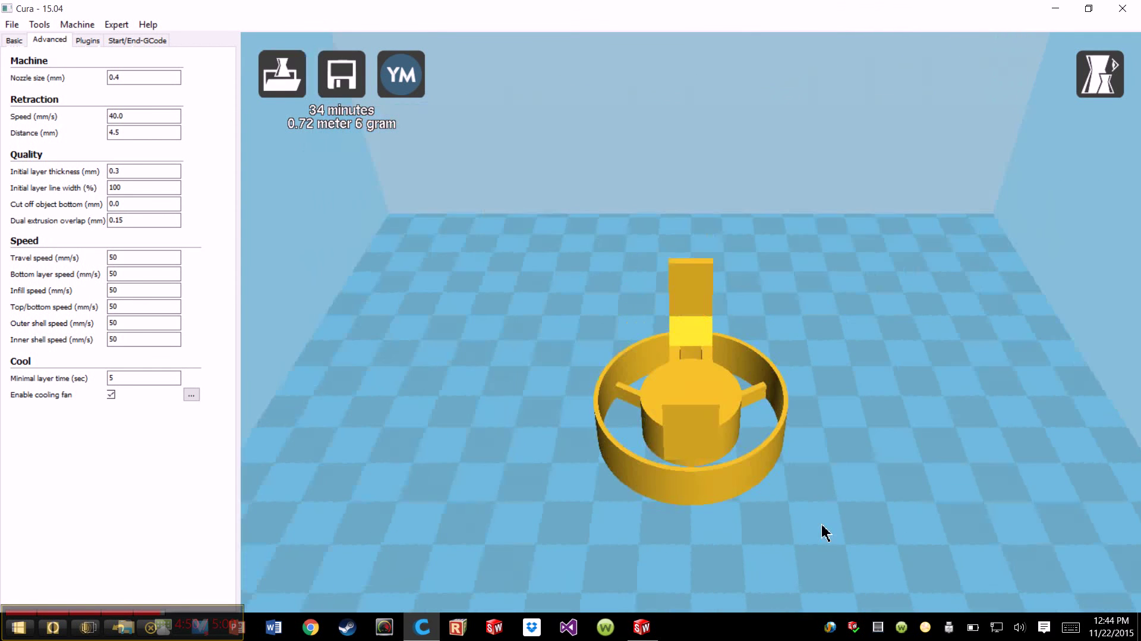
pyautogui.scroll(-5, 805, 482)
pyautogui.click(706, 410)
pyautogui.scroll(4, 721, 489)
pyautogui.scroll(-1, 776, 476)
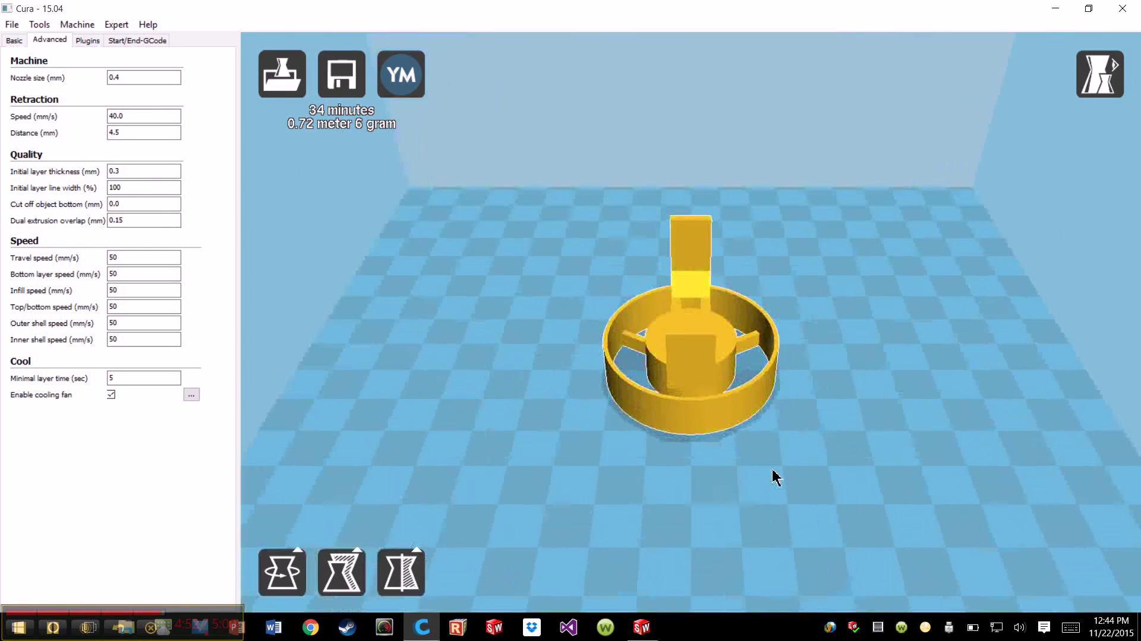
pyautogui.scroll(-3, 776, 476)
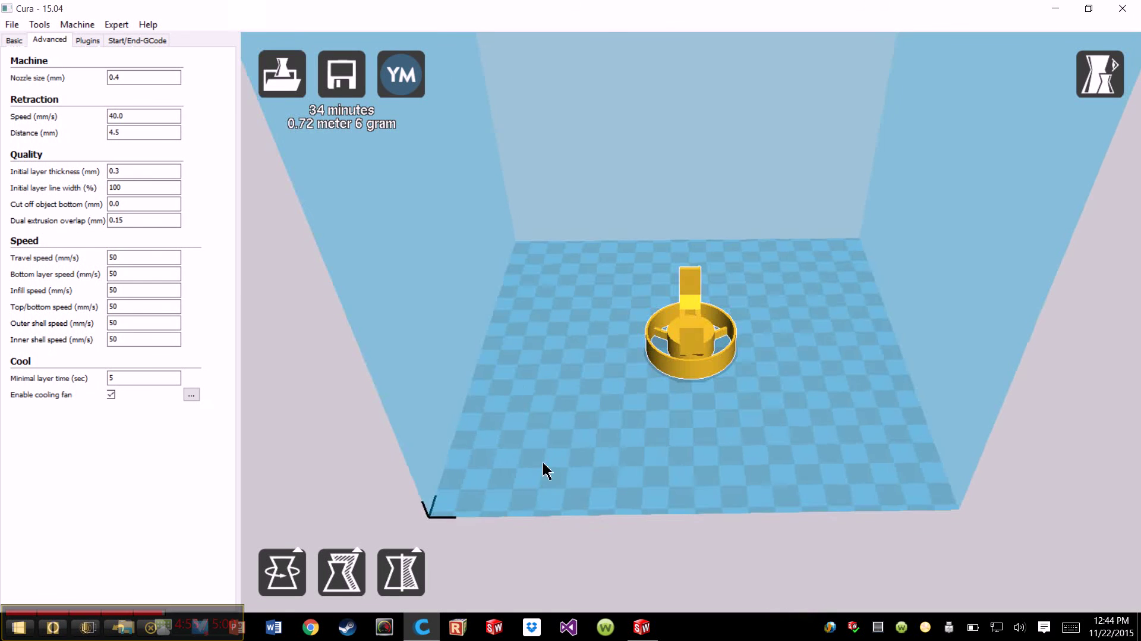
pyautogui.moveTo(544, 464); pyautogui.dragTo(593, 449, button='right')
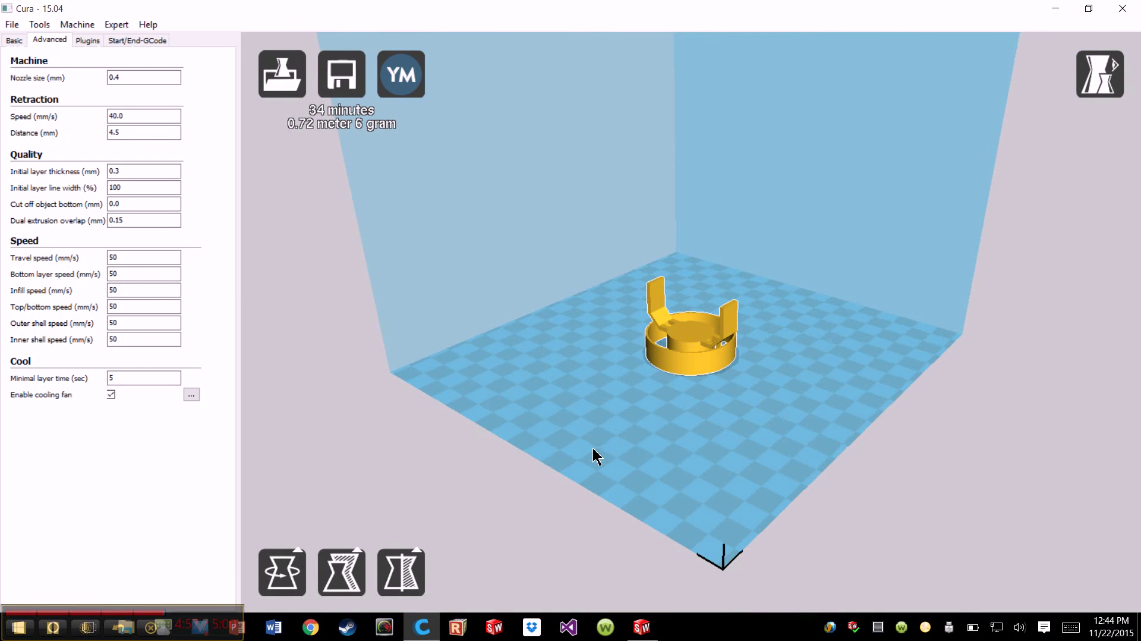